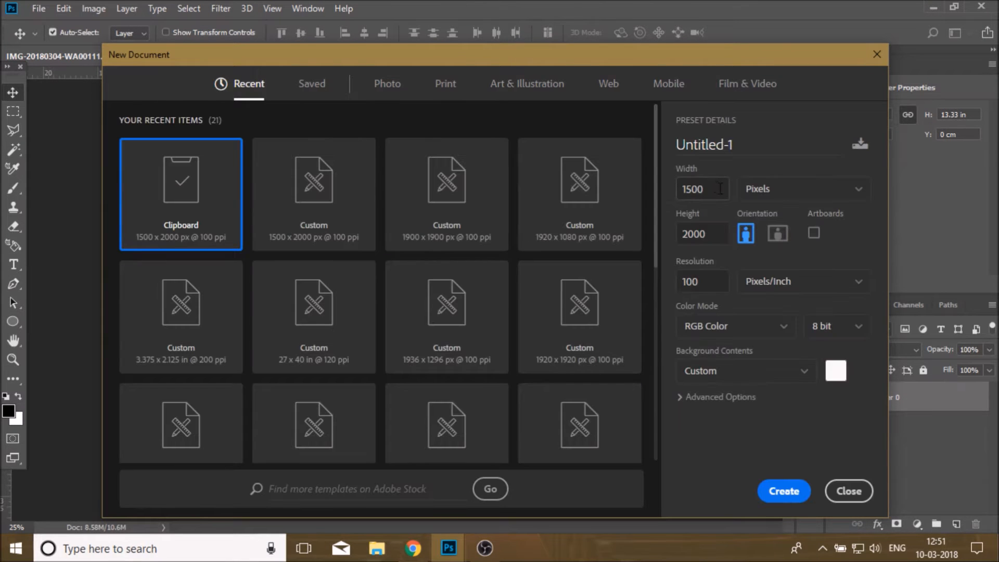
Step: Create a 1500 × 2000 px document at 100 ppi and copy in the cut-out portrait from IMG-20180304-WA00111.psd
click(784, 492)
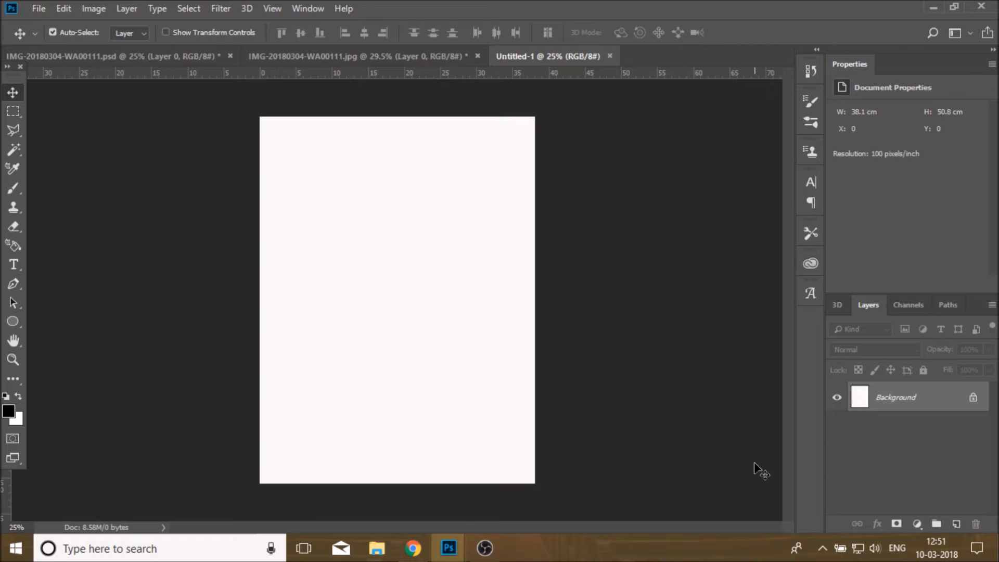
click(116, 55)
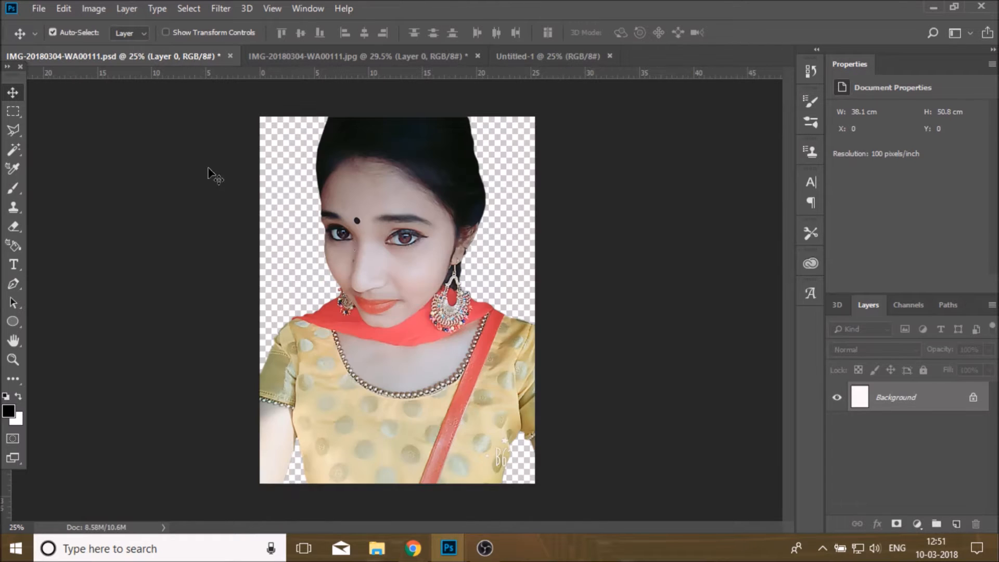
drag(357, 241, 396, 289)
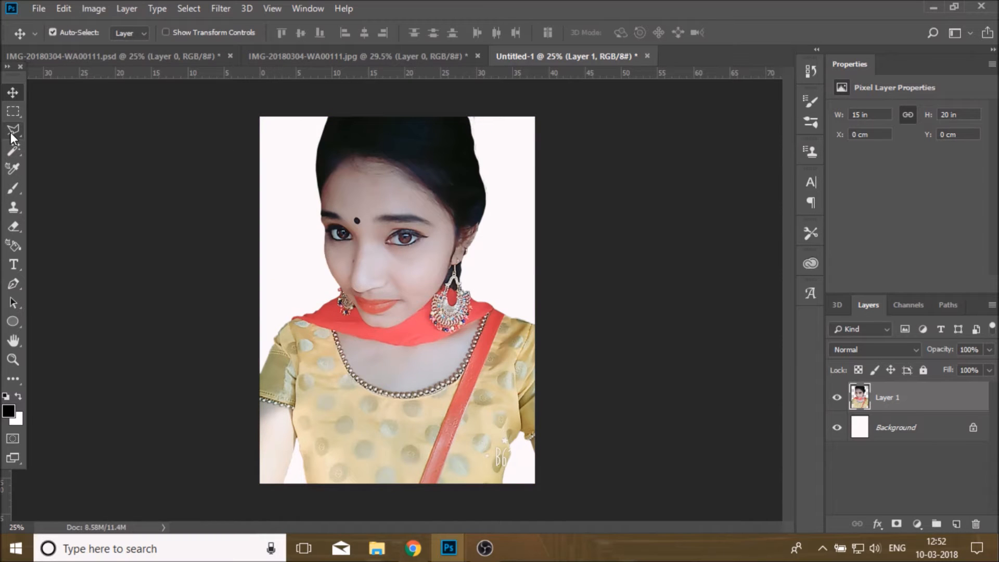
Step: Add an empty layer beneath the portrait and outline the area around the hair with a Polygonal Lasso selection across the forehead
click(956, 524)
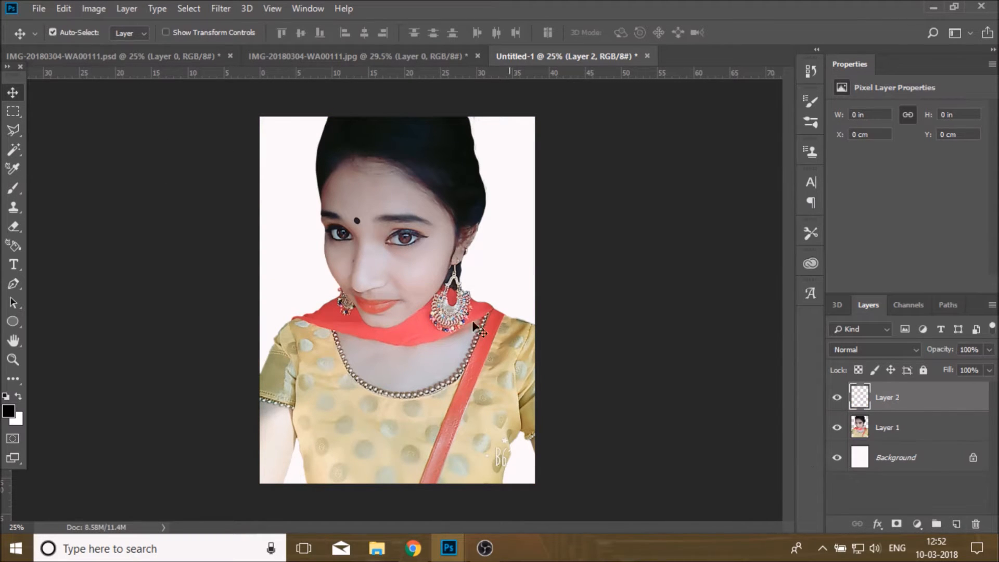
click(18, 131)
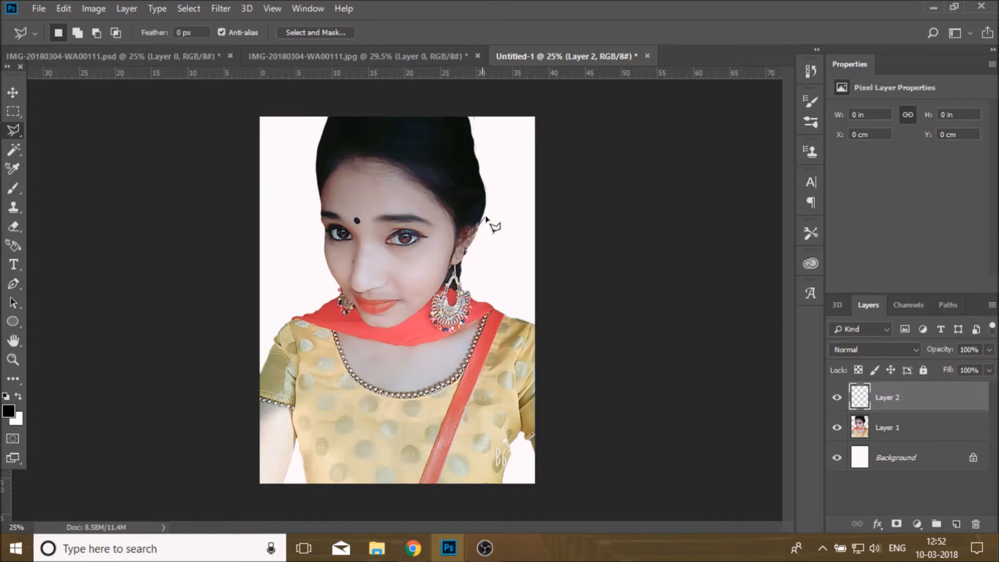
click(500, 211)
mouse_move(536, 199)
mouse_down()
mouse_move(550, 190)
mouse_move(559, 138)
mouse_move(200, 125)
mouse_move(320, 202)
mouse_move(476, 225)
mouse_up()
drag(923, 419, 929, 442)
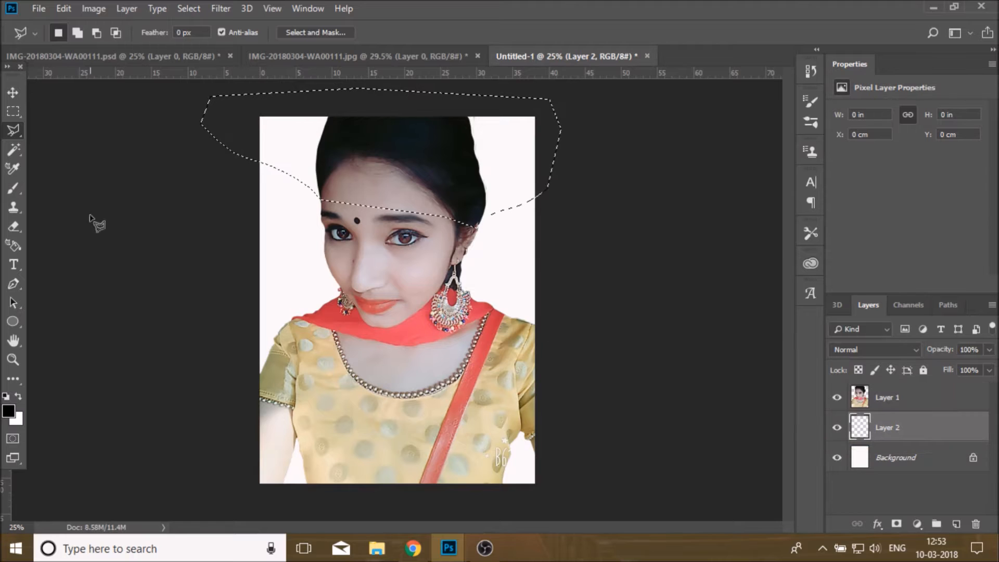
Step: Set up a soft round brush with a near-black foreground colour sampled from the portrait's hair
click(15, 188)
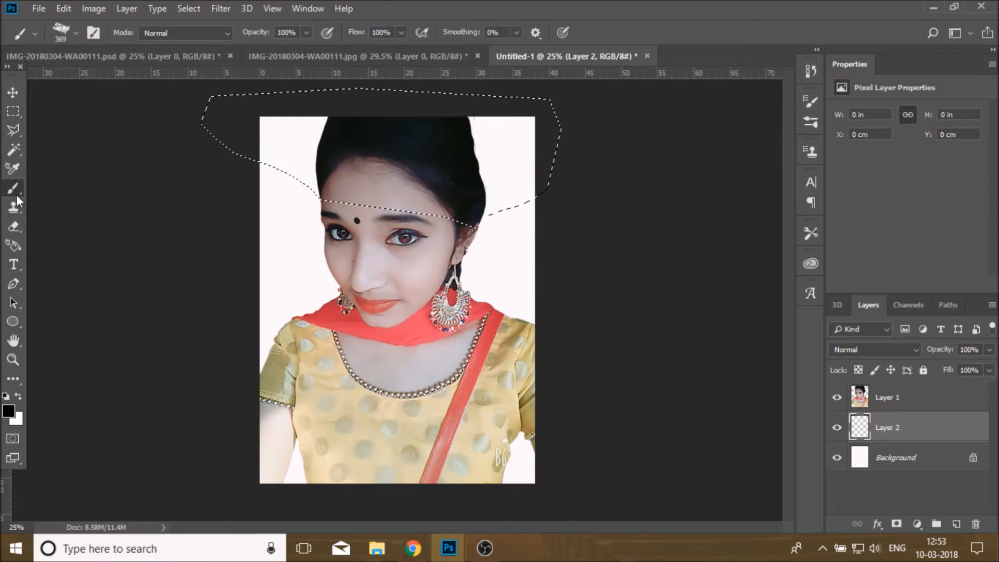
click(73, 33)
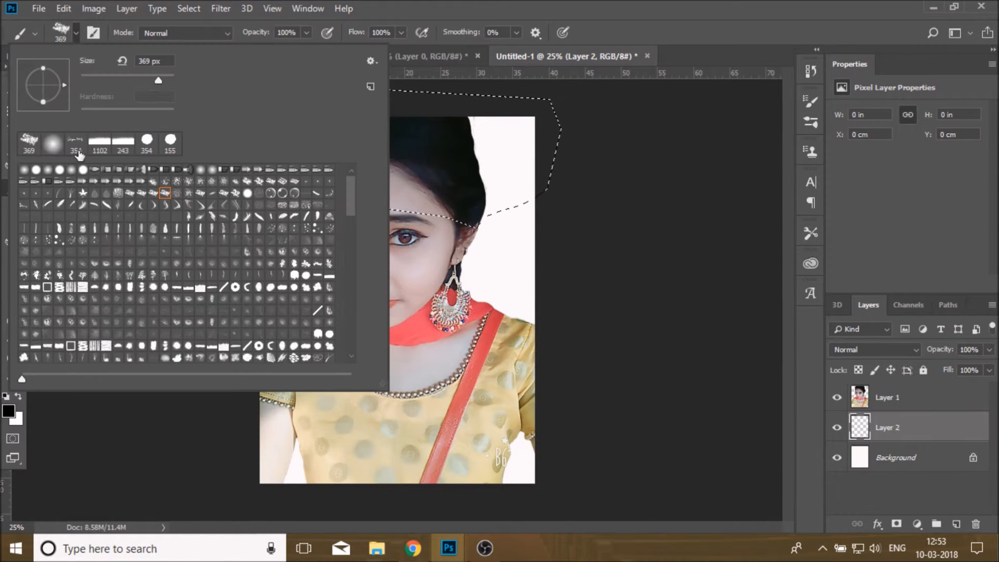
click(9, 411)
click(447, 161)
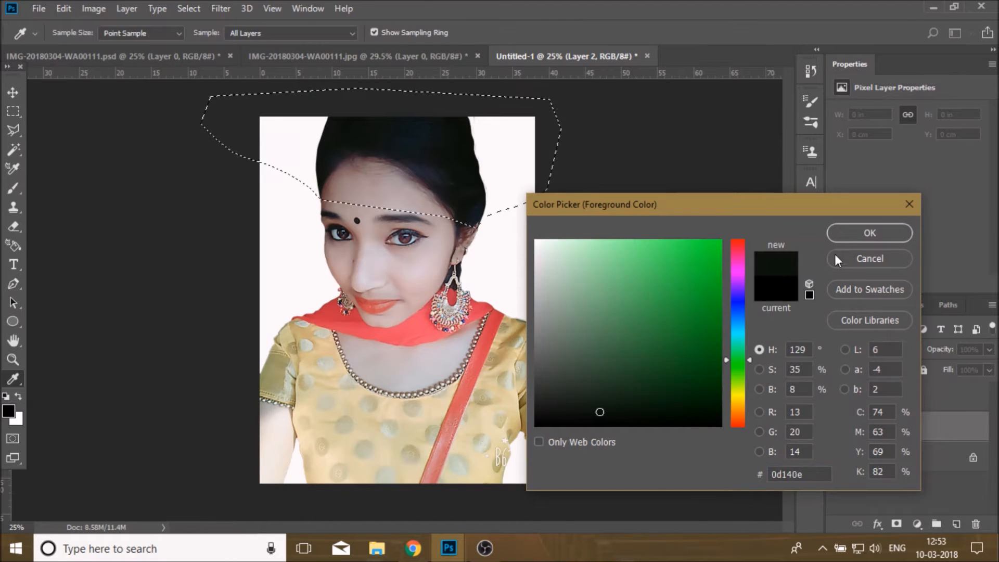
click(479, 167)
click(870, 233)
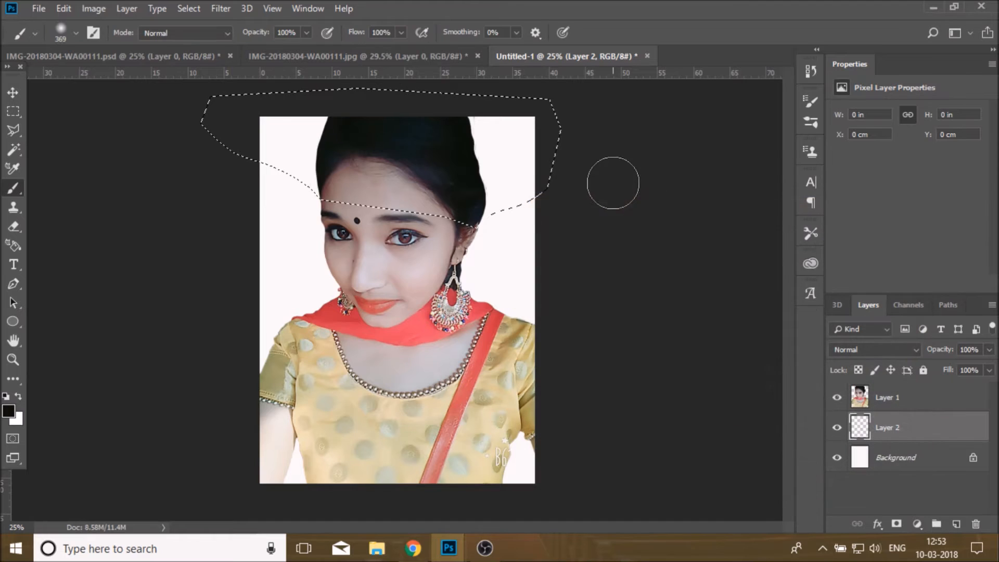
Step: Paint the selected area on both sides of the hair with the near-black colour and clear the selection
mouse_move(501, 127)
mouse_down()
mouse_move(499, 196)
mouse_move(478, 143)
mouse_move(506, 147)
mouse_up()
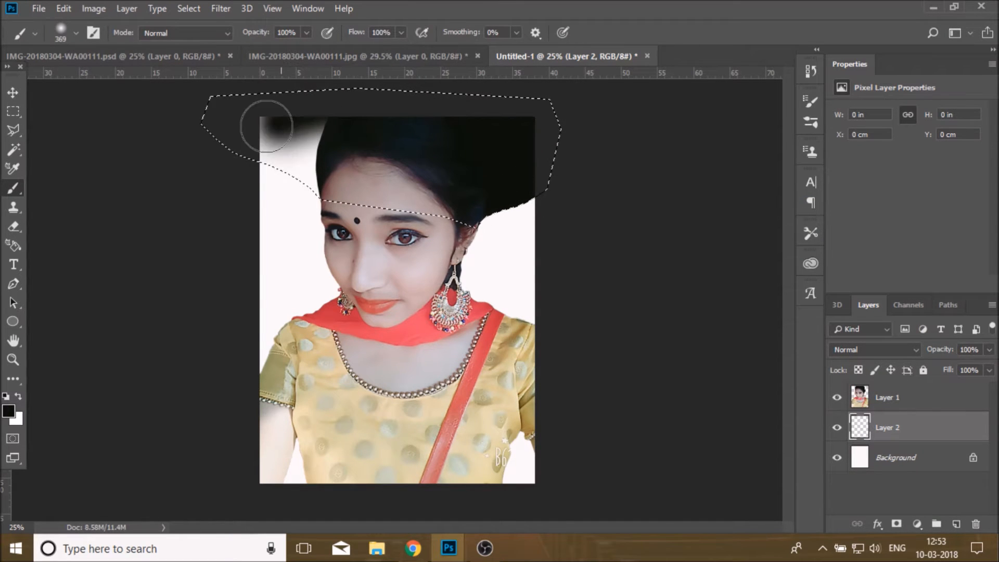
drag(311, 135, 302, 179)
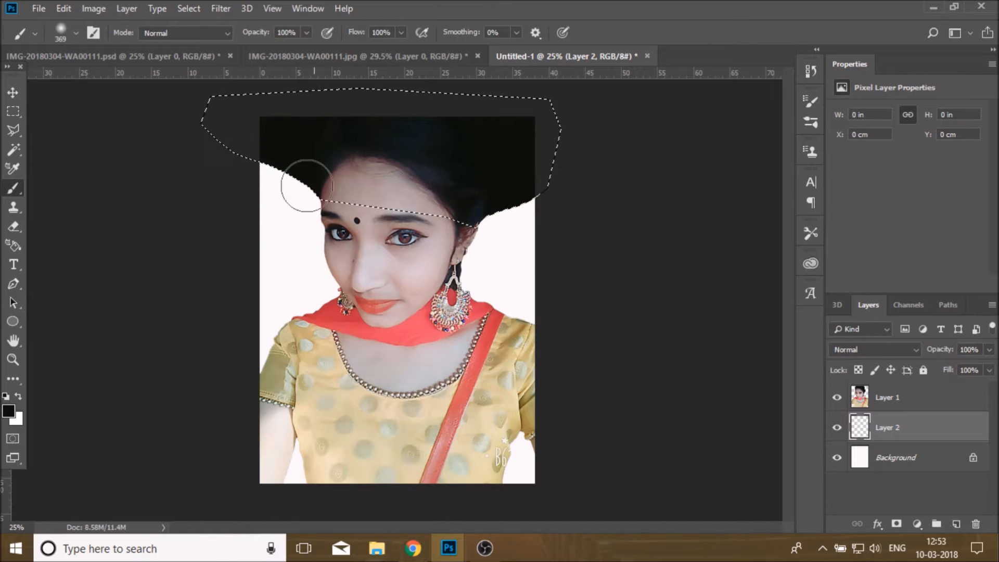
key(l)
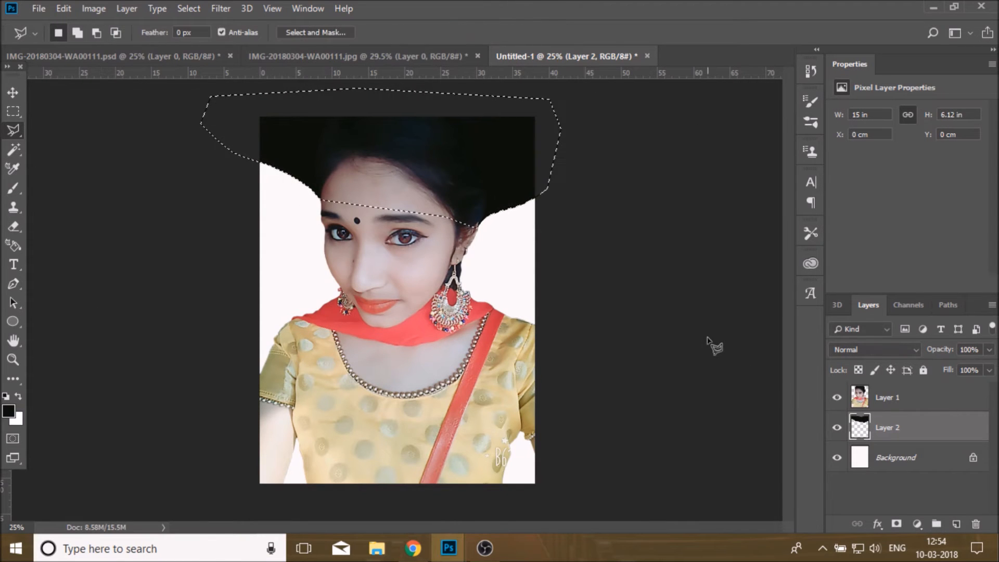
right_click(432, 192)
click(433, 195)
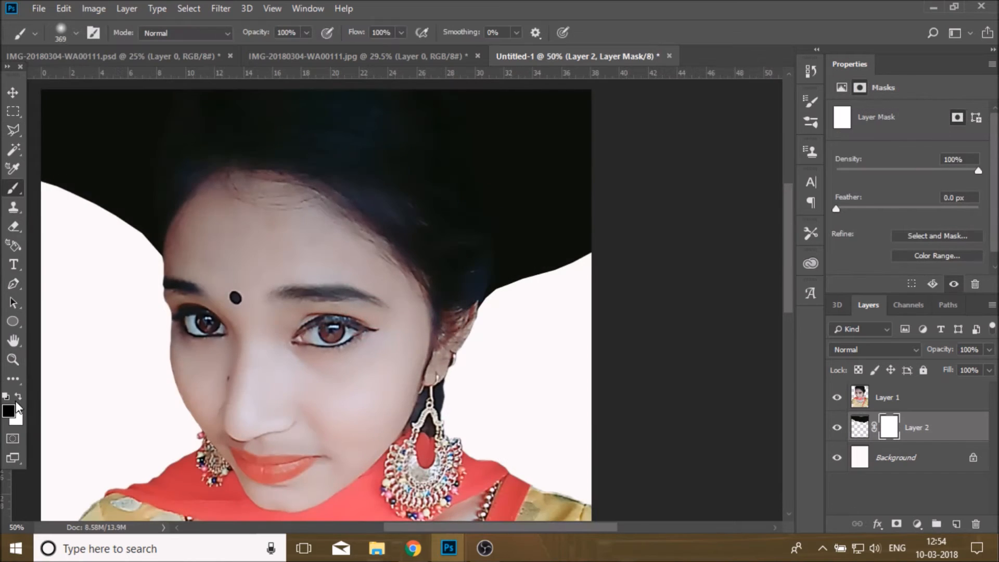
Step: Soften the painted hair extension's lower edges on a Layer 2 mask using a 55 px soft black brush
click(76, 33)
drag(172, 82, 105, 82)
mouse_move(483, 314)
mouse_down()
mouse_move(608, 250)
mouse_move(478, 324)
mouse_up()
drag(529, 528, 449, 527)
scroll(580, 131, up, 3)
key(XF86AudioLowerVolume)
key(XF86AudioLowerVolume)
key(XF86AudioLowerVolume)
key(XF86AudioLowerVolume)
key(XF86AudioLowerVolume)
key(XF86AudioLowerVolume)
key(XF86AudioLowerVolume)
key(XF86AudioLowerVolume)
key(XF86AudioLowerVolume)
key(XF86AudioLowerVolume)
key(XF86AudioLowerVolume)
key(XF86AudioLowerVolume)
key(XF86AudioLowerVolume)
key(XF86AudioRaiseVolume)
key(XF86AudioRaiseVolume)
key(XF86AudioRaiseVolume)
key(XF86AudioRaiseVolume)
key(XF86AudioRaiseVolume)
mouse_move(417, 326)
mouse_down()
mouse_move(367, 285)
mouse_move(275, 256)
mouse_move(364, 284)
mouse_move(430, 346)
mouse_move(410, 314)
mouse_move(368, 290)
mouse_move(314, 260)
mouse_move(275, 255)
mouse_up()
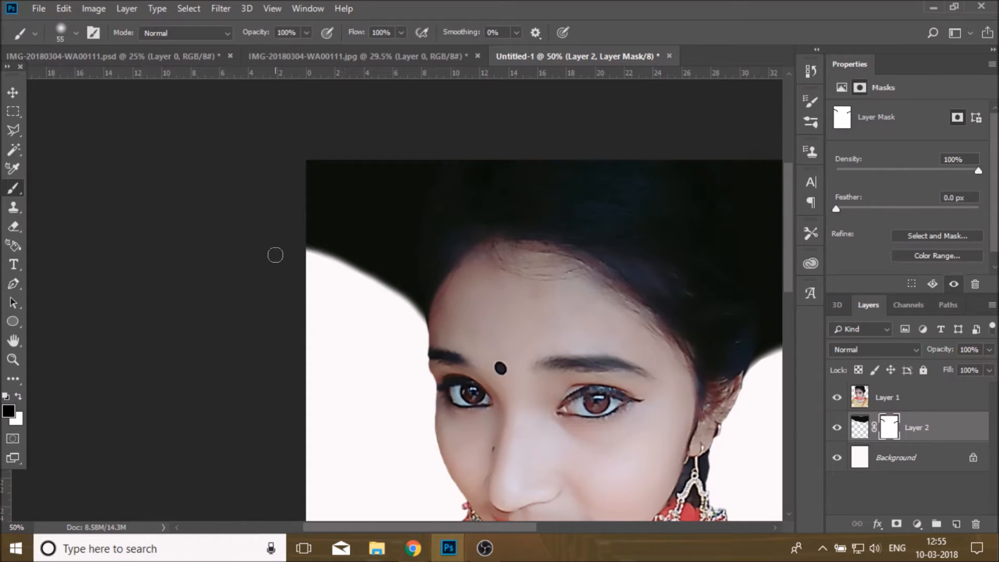
Step: Merge the portrait layer and the masked hair extension layer into one layer
key(z)
key(ctrl+0)
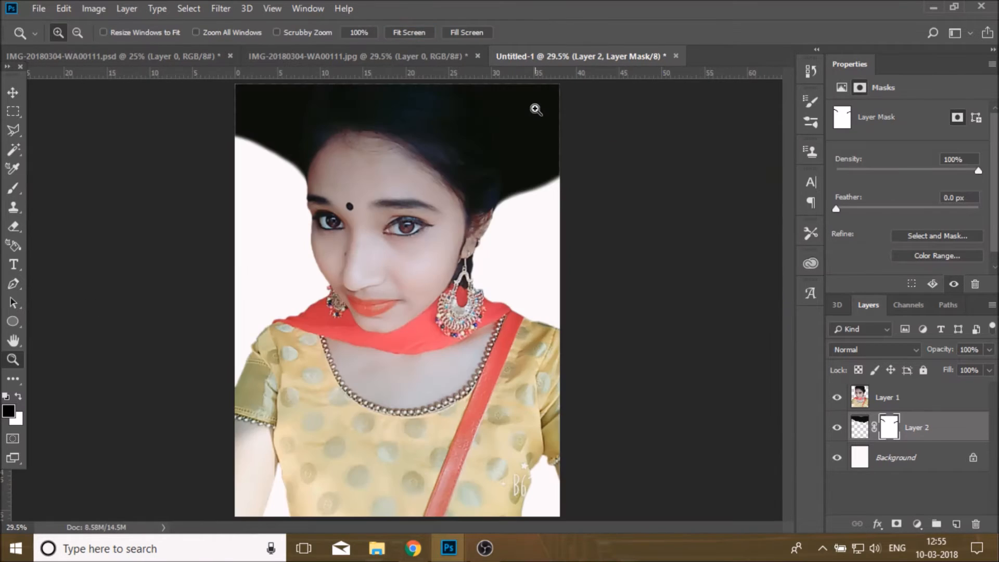
ctrl+click(916, 399)
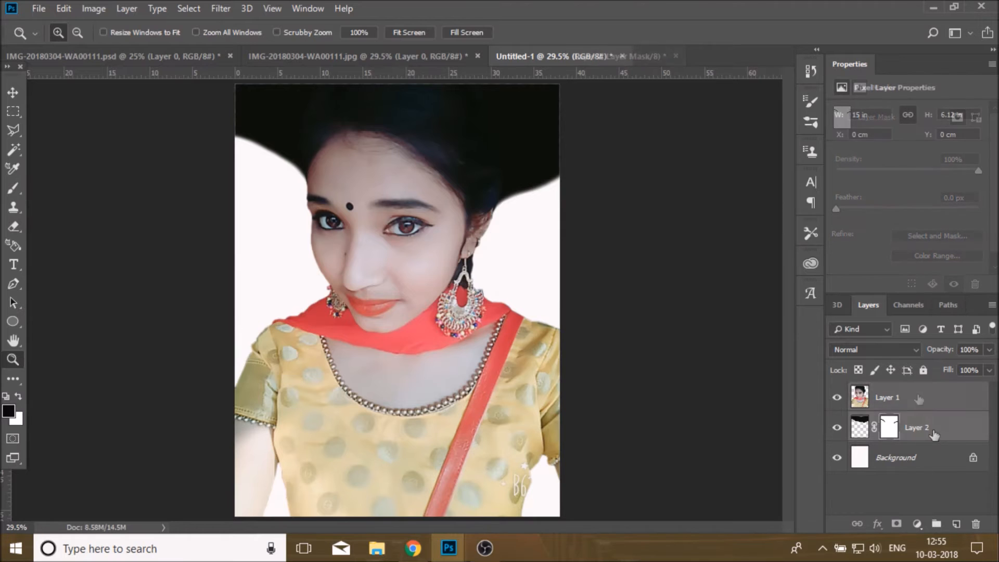
right_click(928, 407)
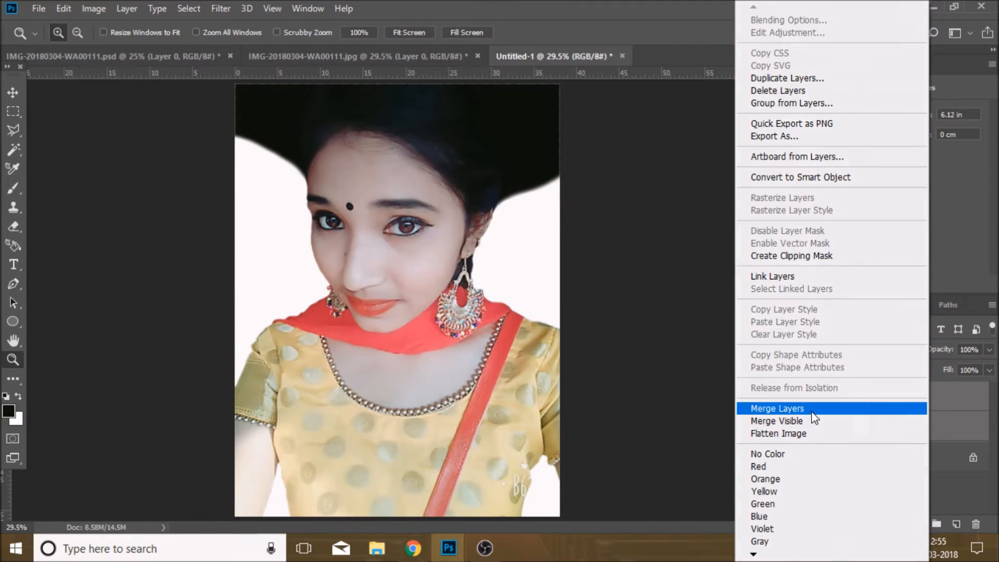
click(813, 410)
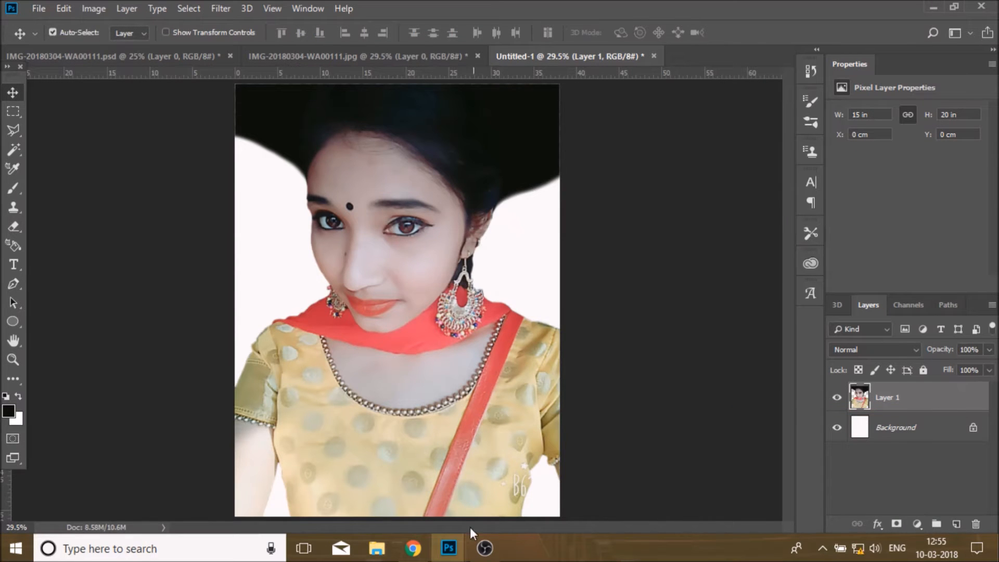
Step: Bring the coloured ink image into the document, rotate it about 180° and enlarge it to about 127% over the portrait
mouse_move(449, 548)
click(588, 496)
drag(417, 312, 482, 357)
key(ctrl+t)
drag(588, 218, 171, 377)
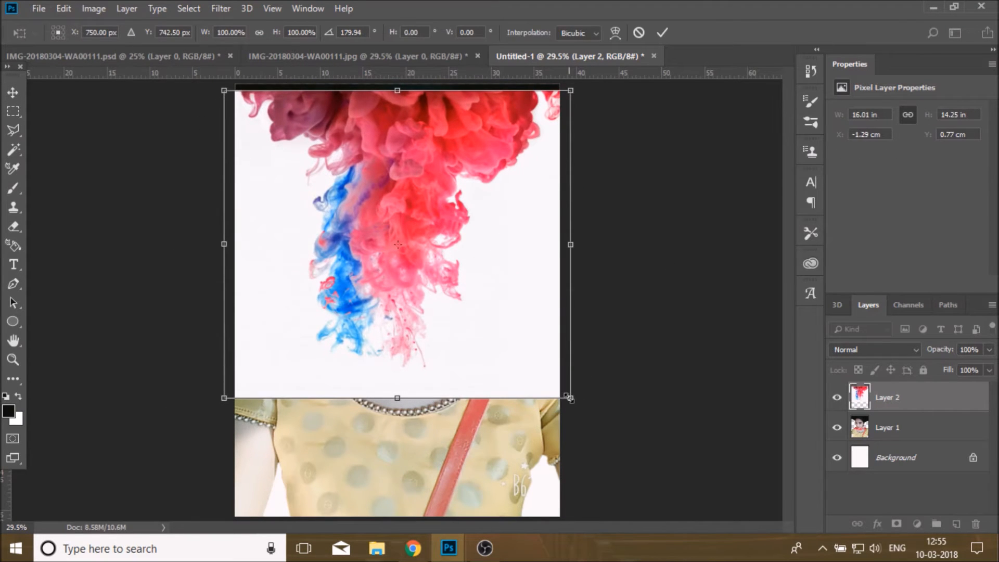
drag(569, 399, 618, 437)
drag(399, 263, 424, 299)
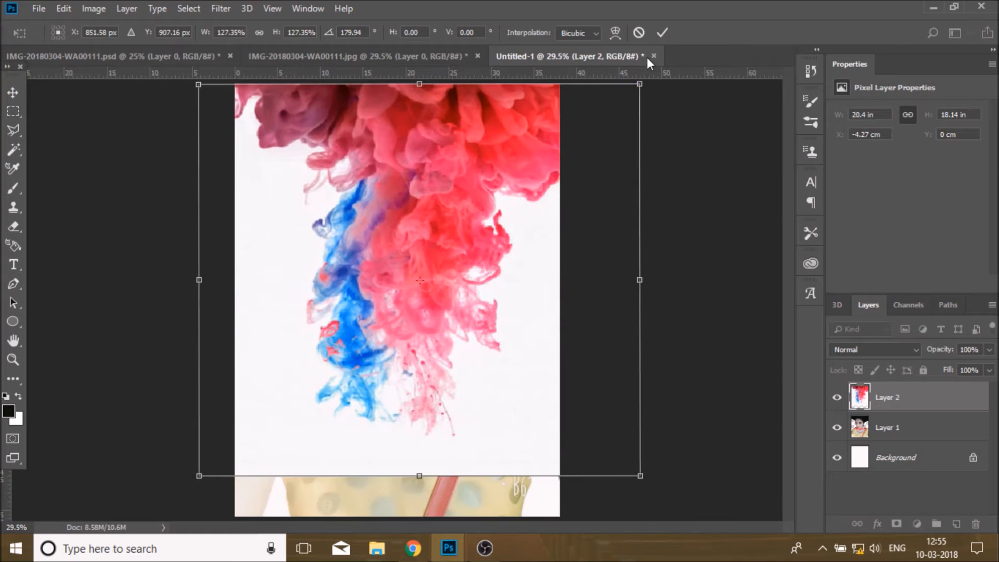
click(661, 33)
Step: Lower the ink layer's opacity to 38% and enlarge it by about 122%, positioning the ink over the face and hair
drag(990, 350, 919, 370)
drag(426, 286, 394, 290)
key(ctrl+t)
drag(620, 474, 674, 520)
drag(430, 275, 486, 377)
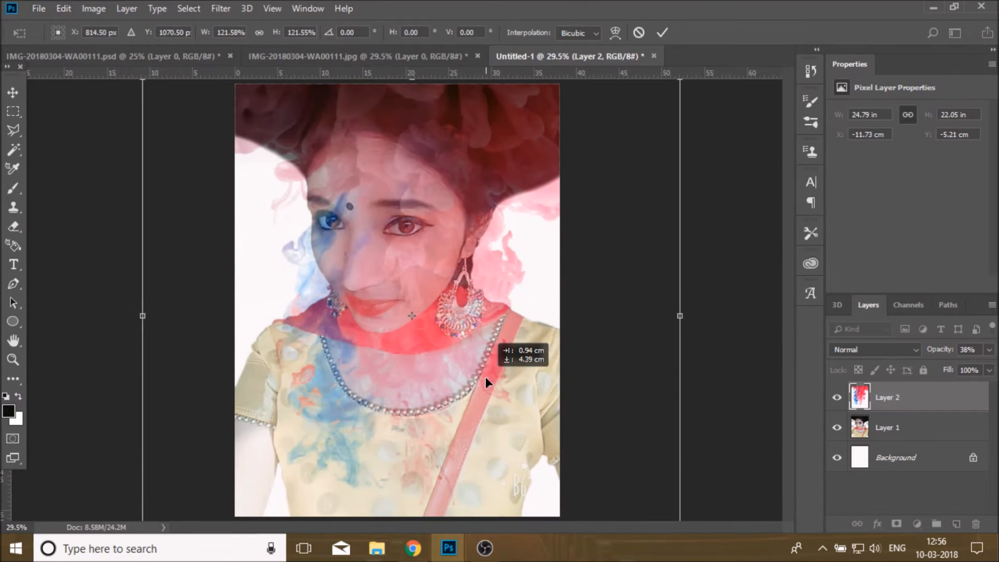
key(Return)
Step: Place the ink layer beneath the portrait with a new layer mask, and raise its opacity to nearly full
drag(892, 398, 935, 442)
click(896, 525)
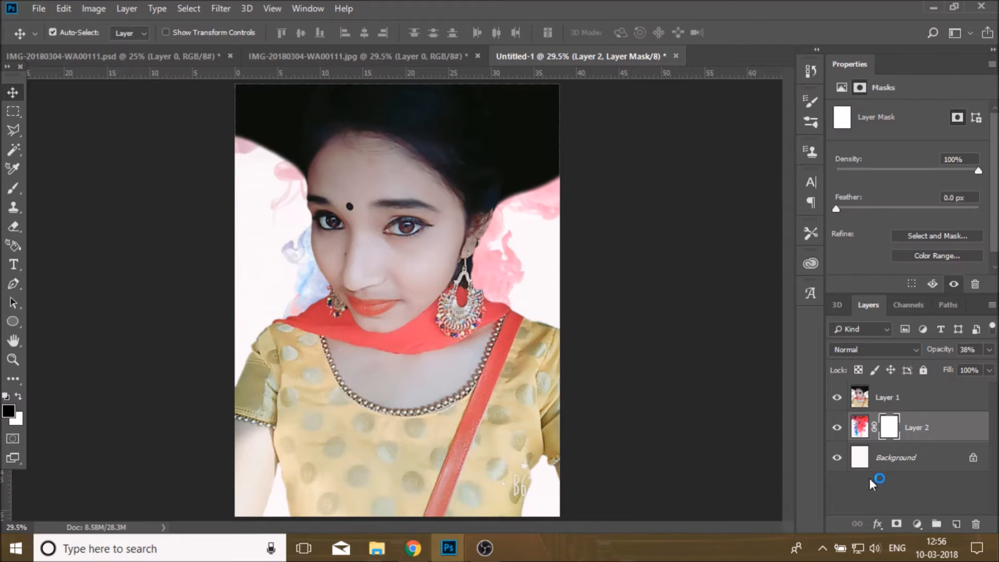
click(989, 351)
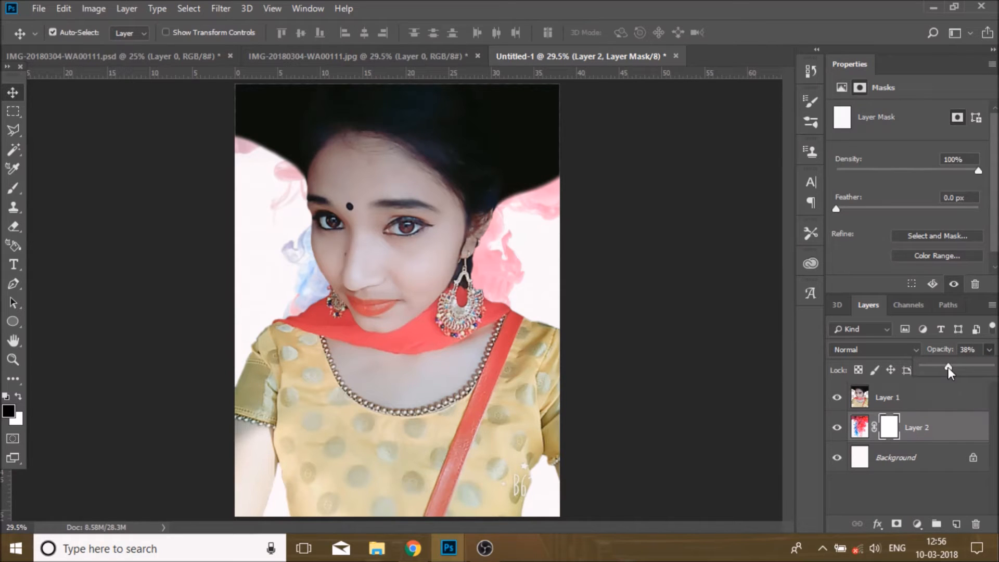
drag(949, 368, 989, 367)
Step: Hide the ink layer, select the whole canvas on the portrait layer and copy the merged image
click(887, 398)
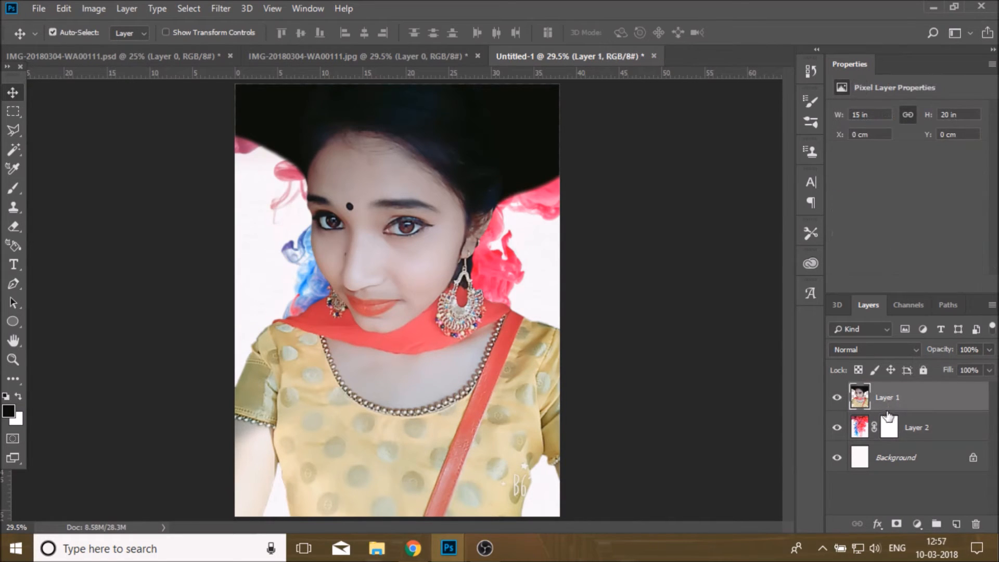
click(837, 428)
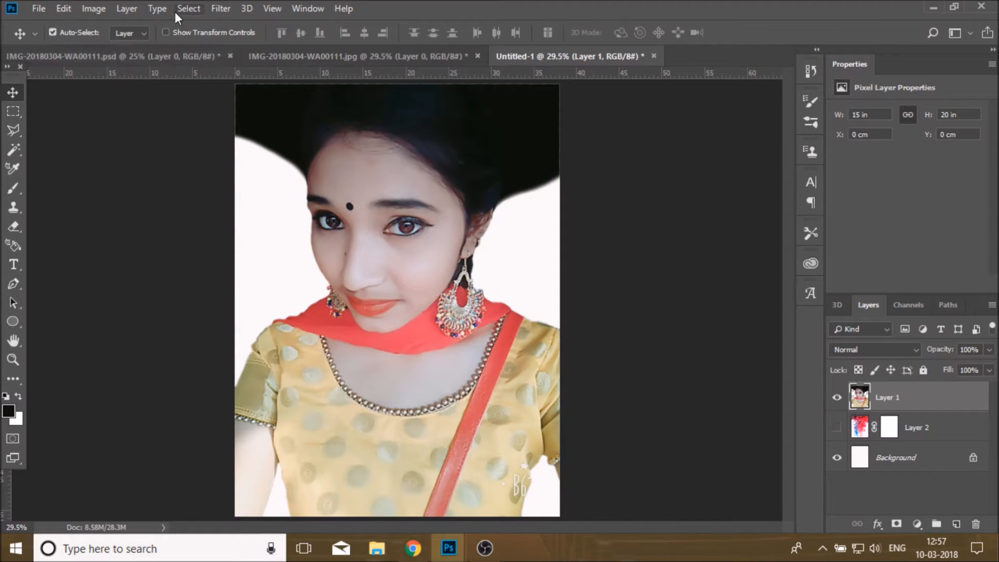
click(189, 12)
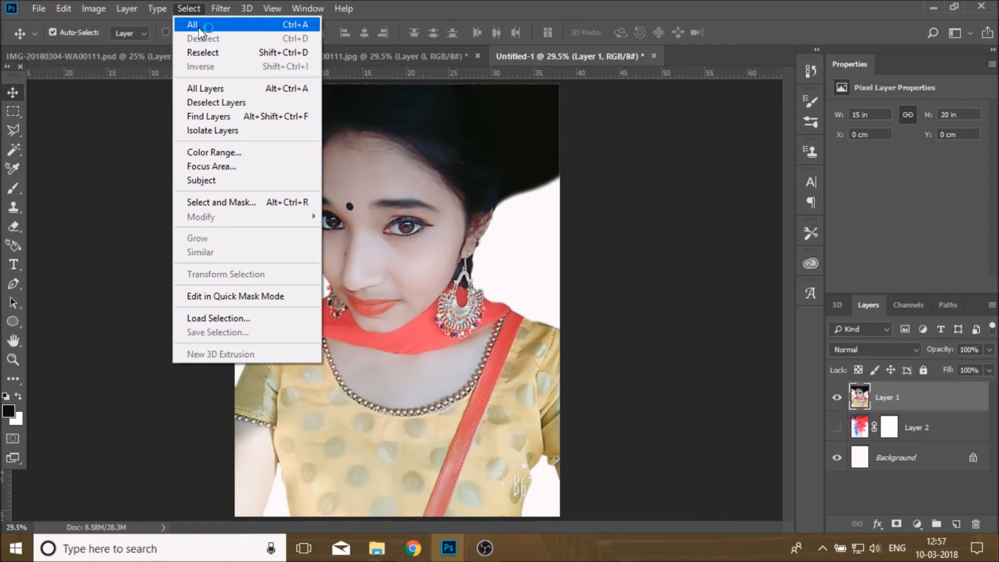
click(198, 26)
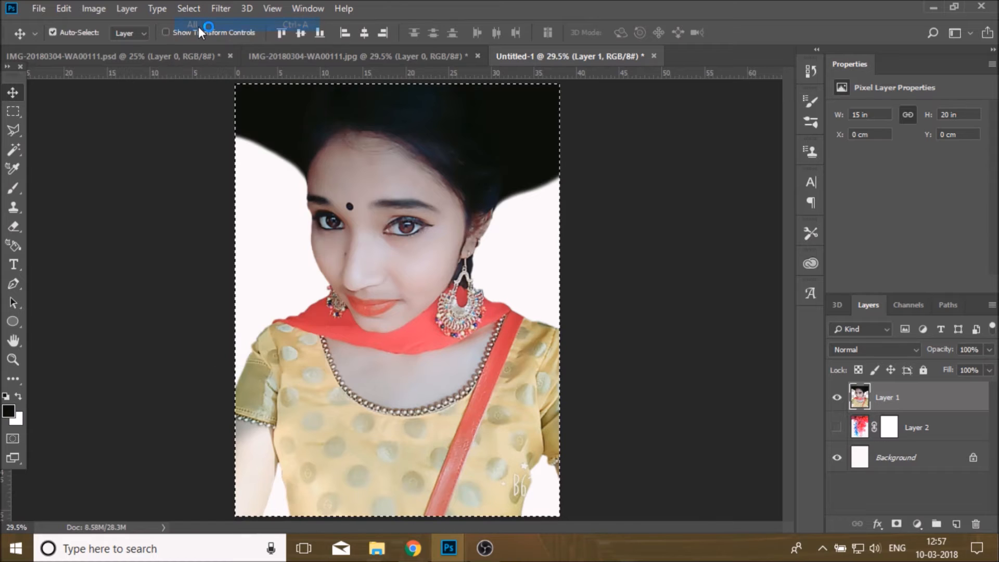
click(67, 7)
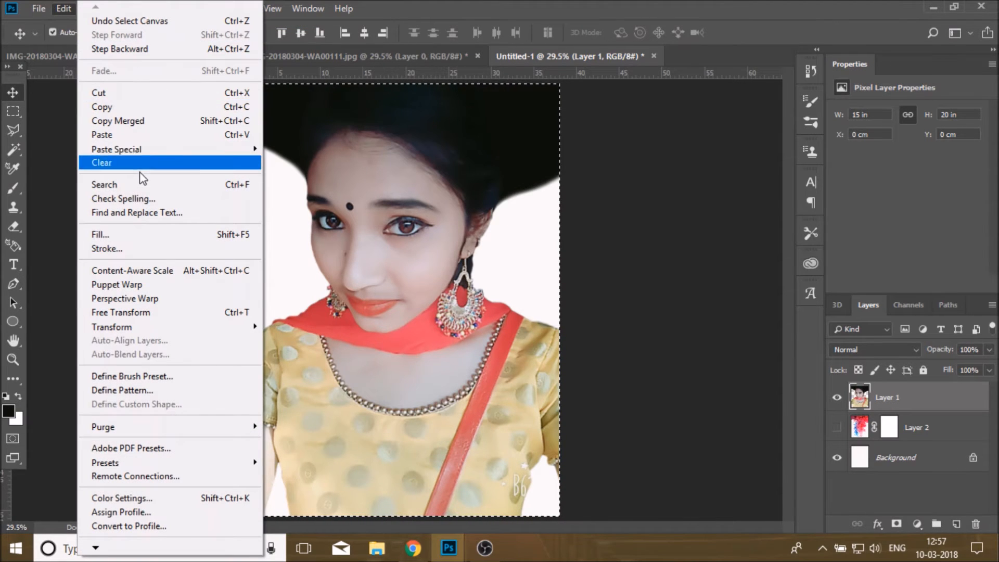
click(134, 120)
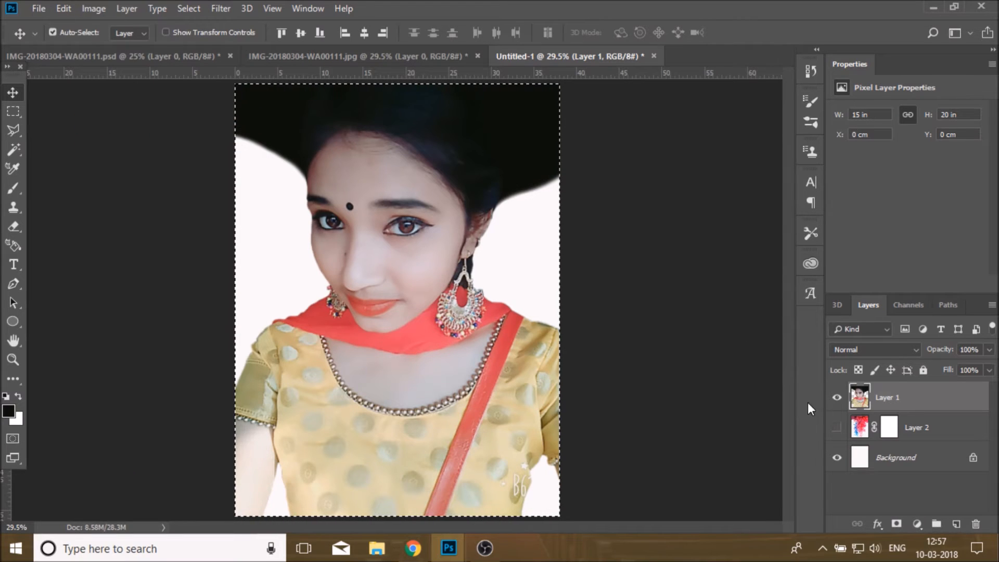
Step: Show the ink layer in place of the portrait and paste the copied portrait into the ink layer's mask
click(838, 398)
click(836, 430)
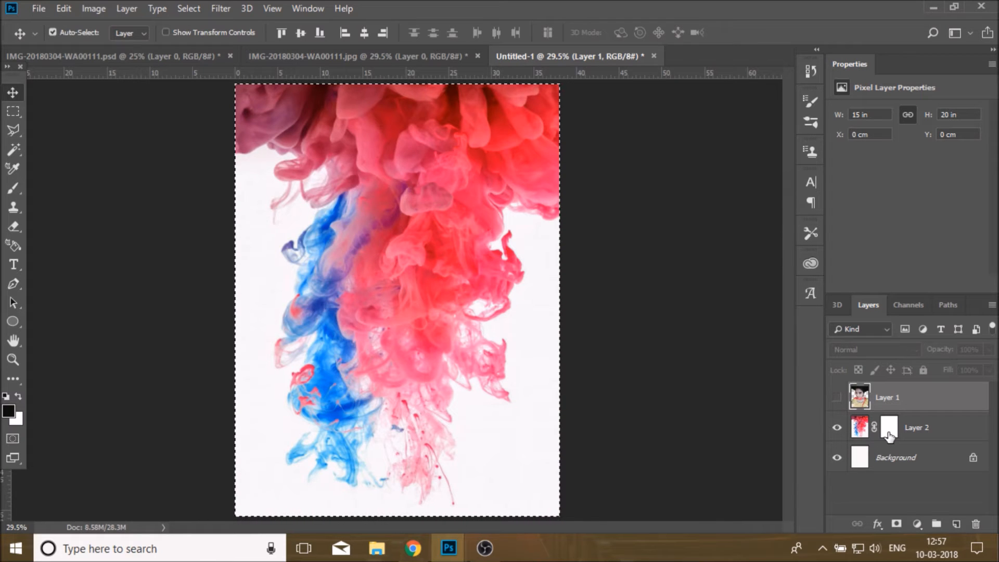
alt+click(890, 436)
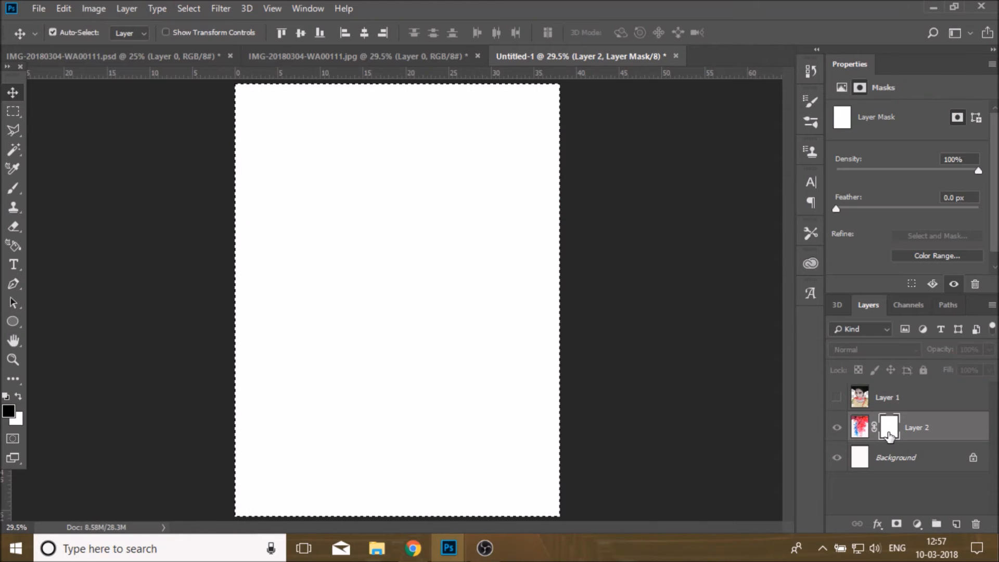
click(64, 9)
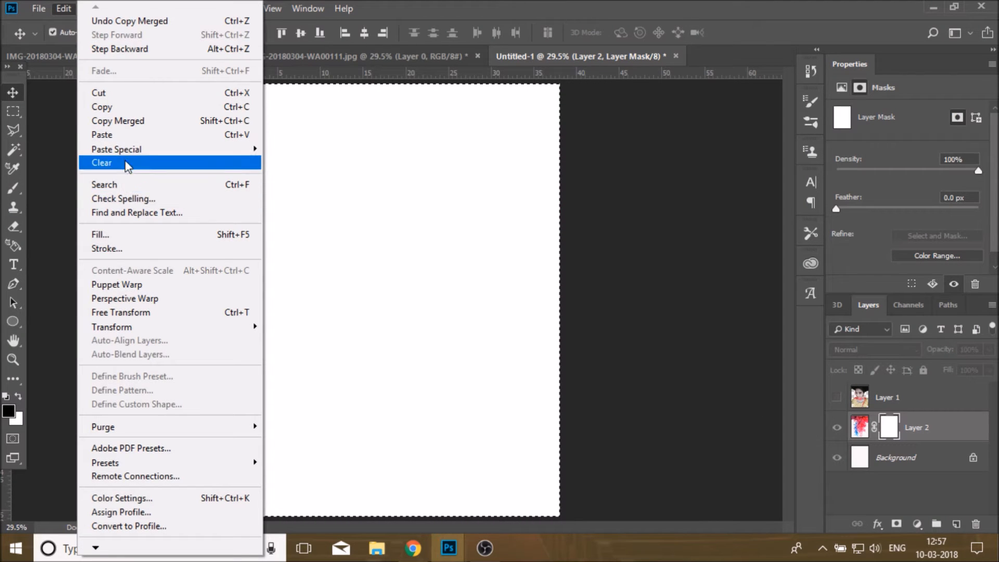
click(123, 138)
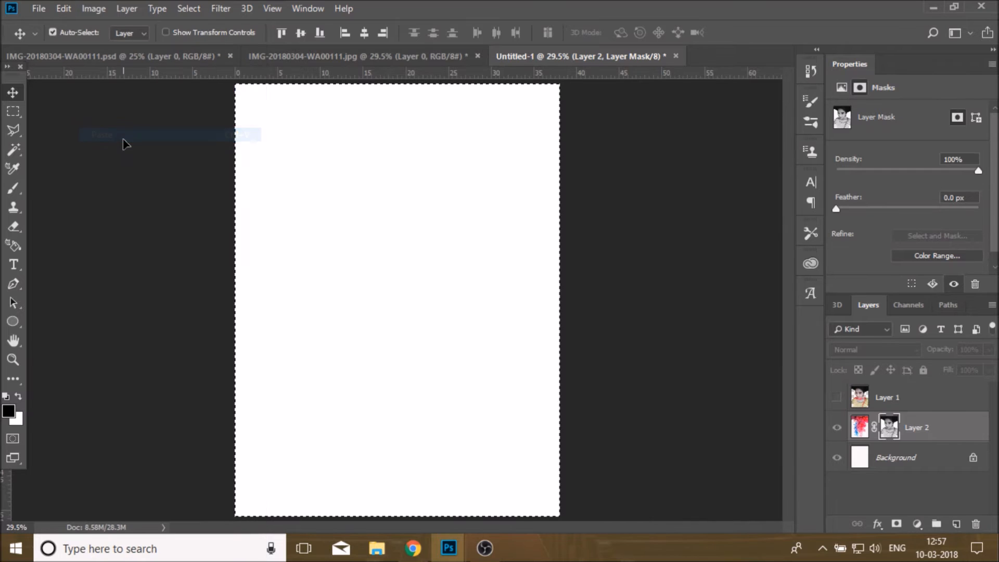
Step: Increase the contrast of the ink layer's mask with Curves, moving the black point to input 54 and the white point well inward
click(94, 8)
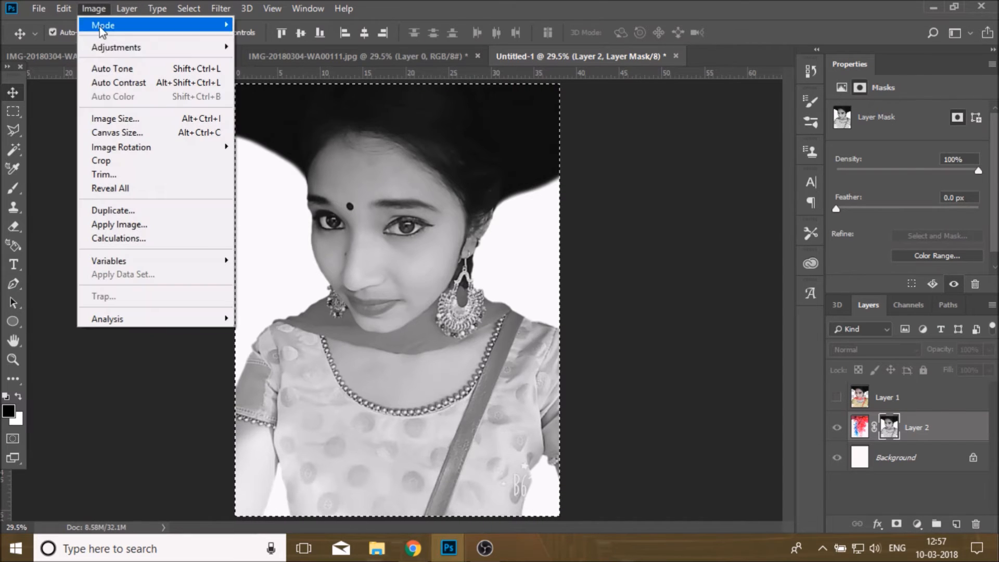
mouse_move(125, 48)
click(261, 75)
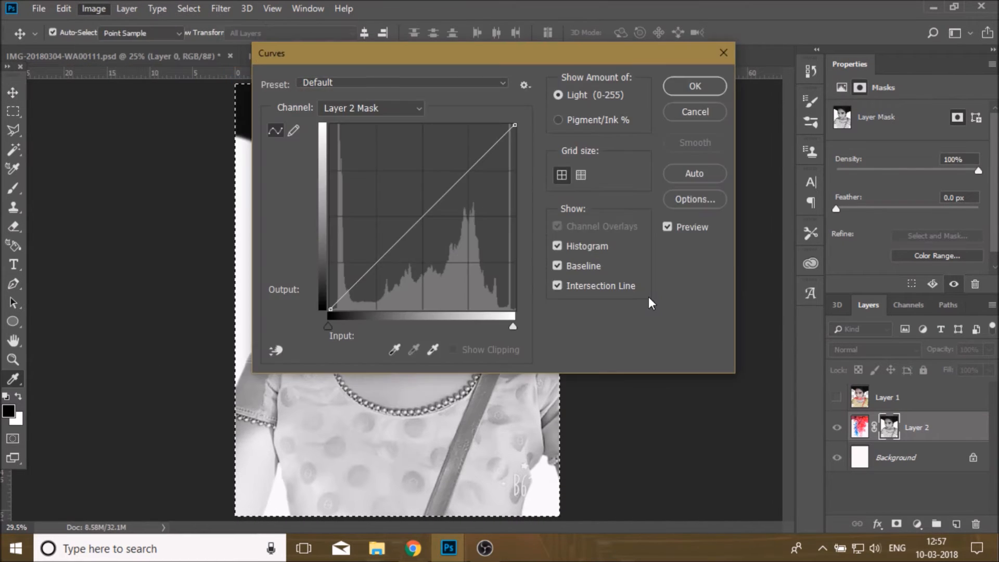
drag(480, 55, 728, 39)
drag(751, 108, 687, 109)
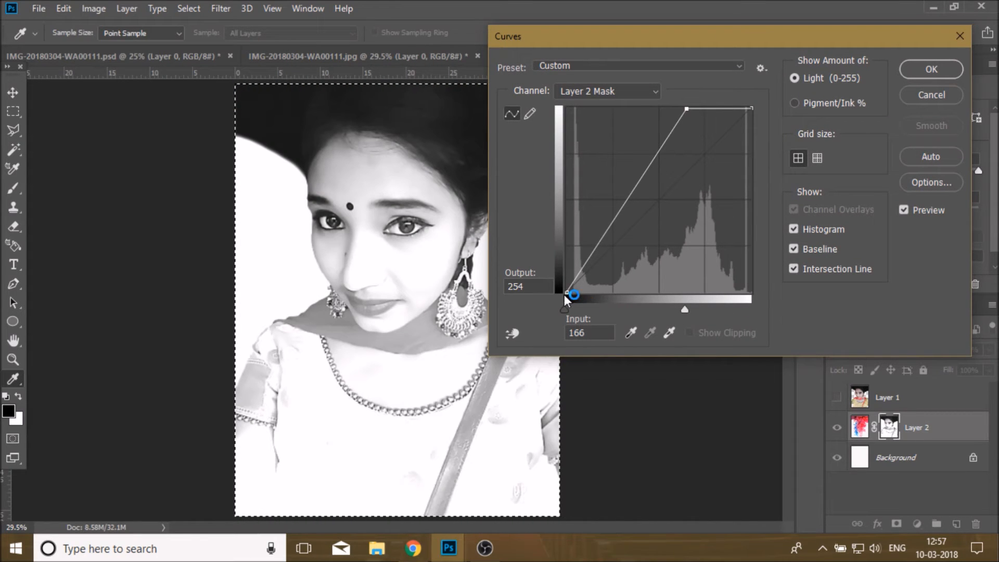
drag(564, 292, 635, 293)
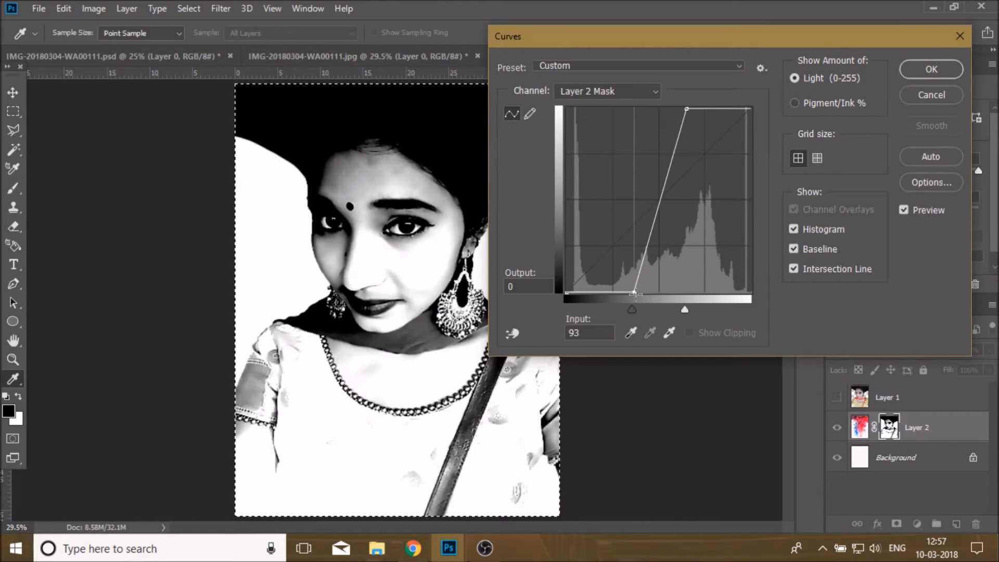
drag(635, 293, 606, 292)
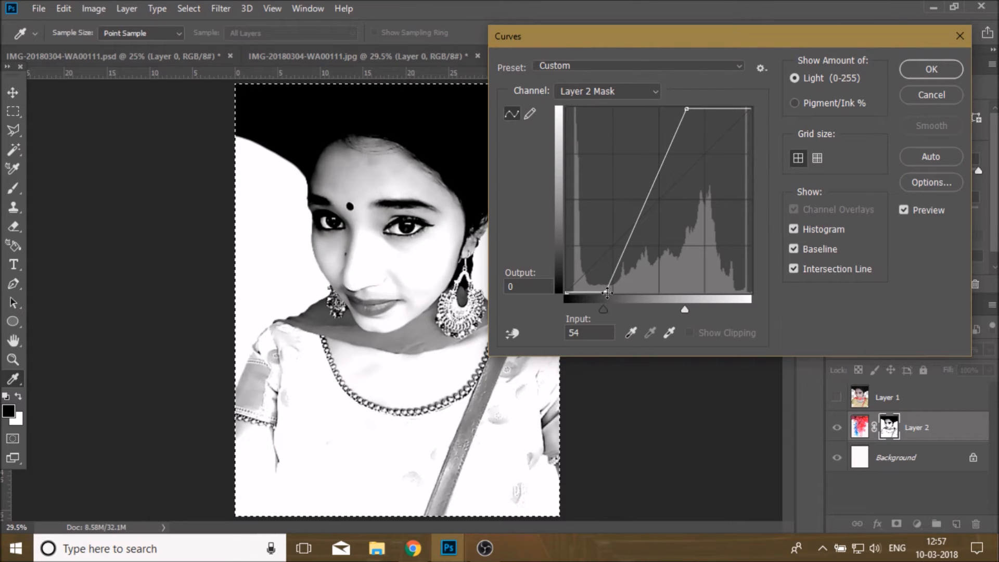
mouse_move(687, 109)
mouse_down()
mouse_move(701, 108)
mouse_move(677, 108)
mouse_up()
click(914, 70)
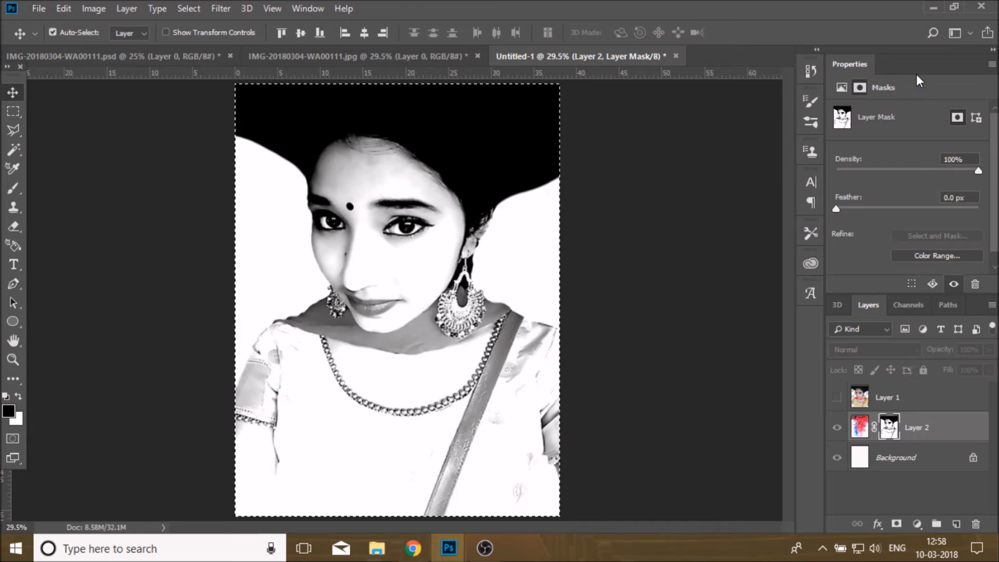
Step: Invert the ink layer's mask and return to the layer's image to show the ink through the portrait
click(92, 8)
mouse_move(138, 48)
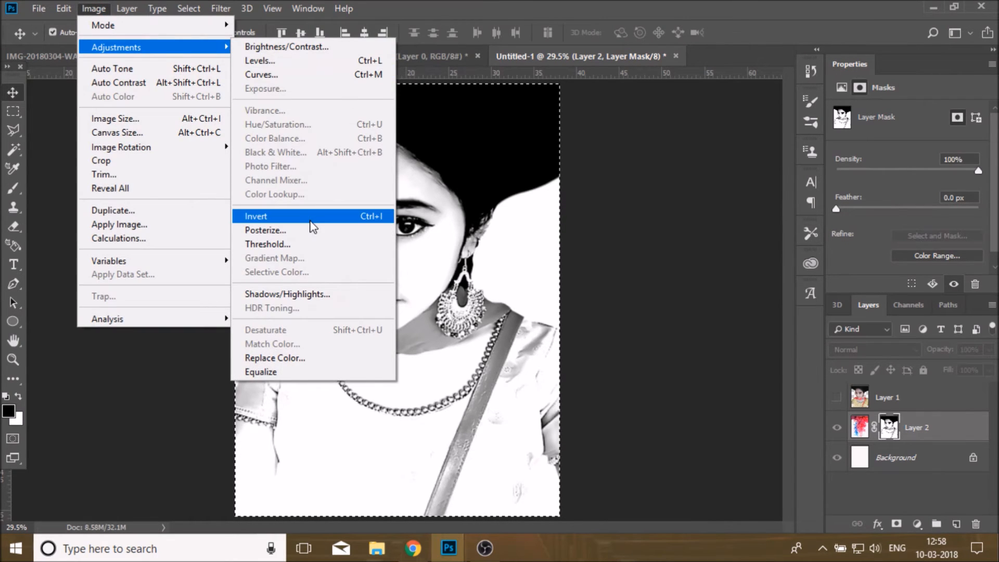
click(284, 215)
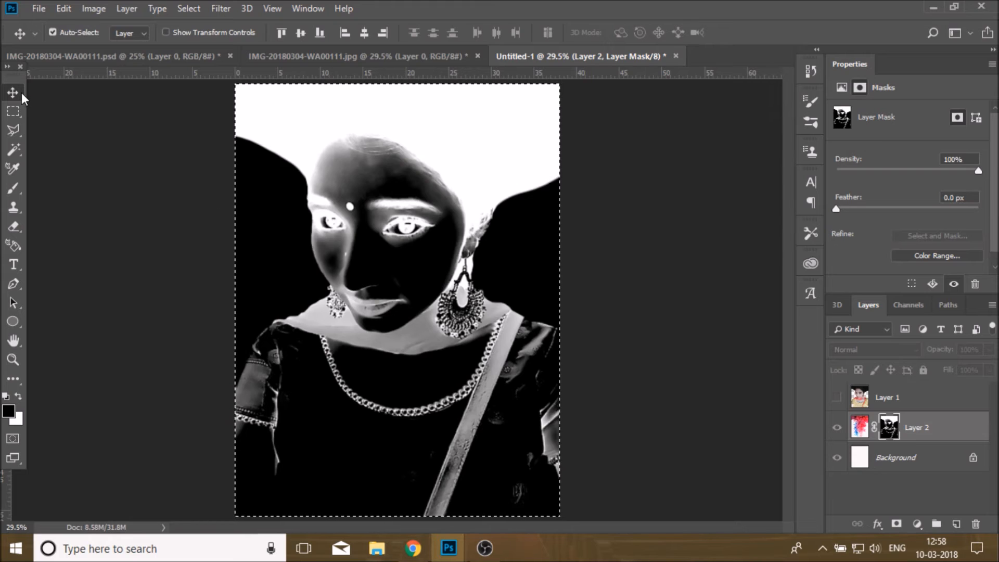
click(946, 433)
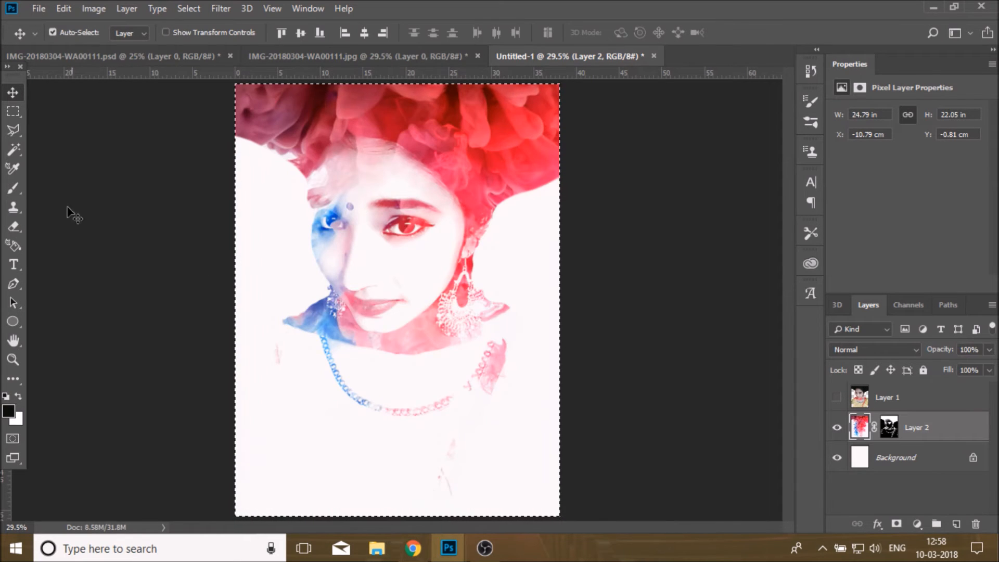
drag(477, 202, 452, 257)
Step: Paint white on the ink layer's mask with a soft 152 px brush below the hair, undoing the stroke beside the blue cheek
click(18, 187)
right_click(136, 112)
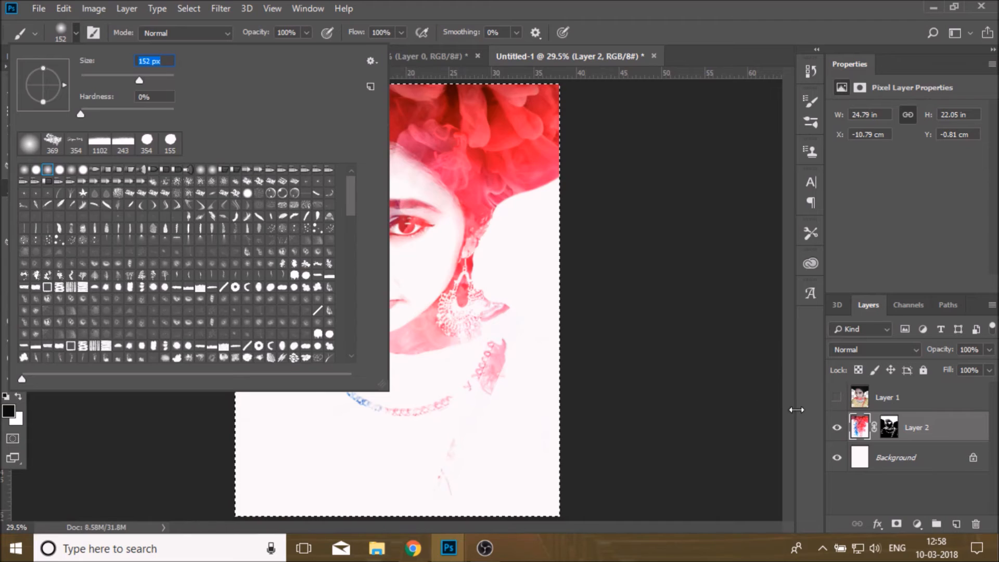
click(889, 427)
click(18, 393)
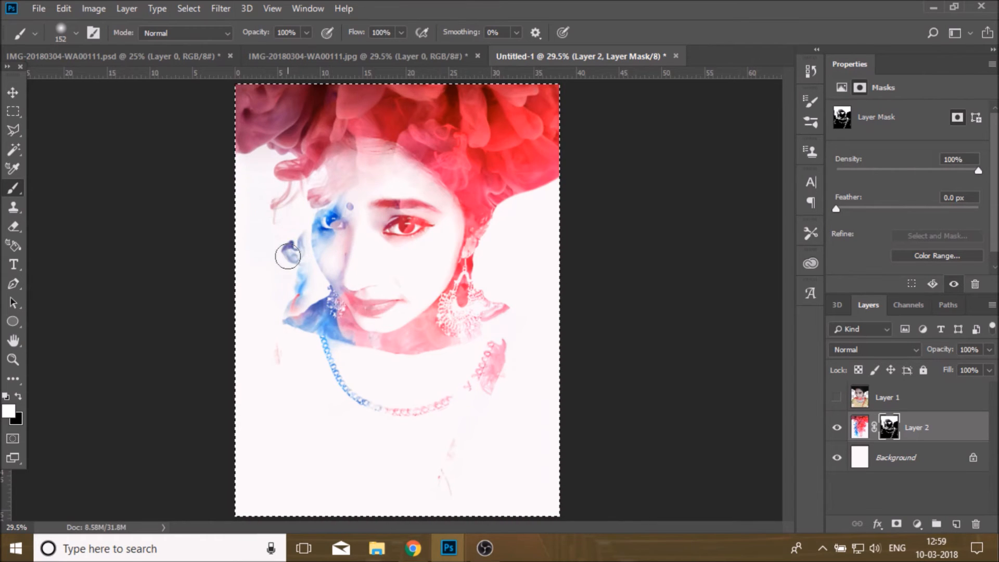
click(64, 9)
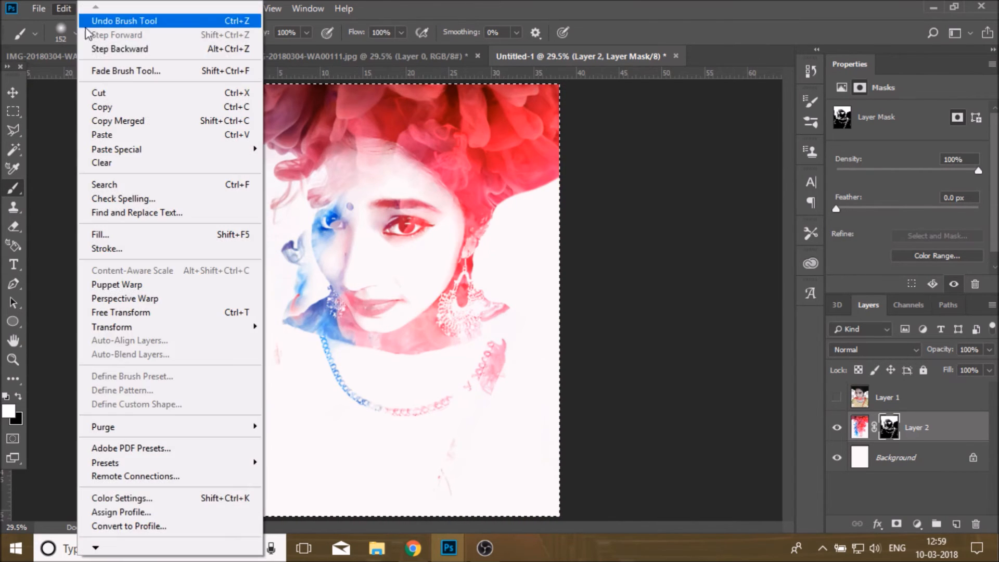
click(104, 17)
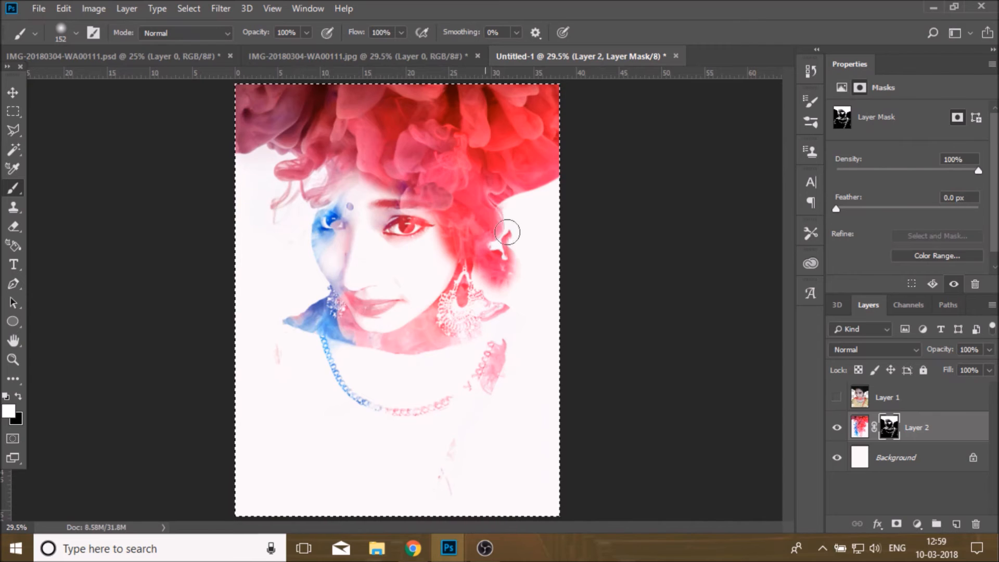
Step: Reveal more ink beside the earring and below the necklace on the mask, stepping back the strokes over the forehead and upper chest
click(63, 8)
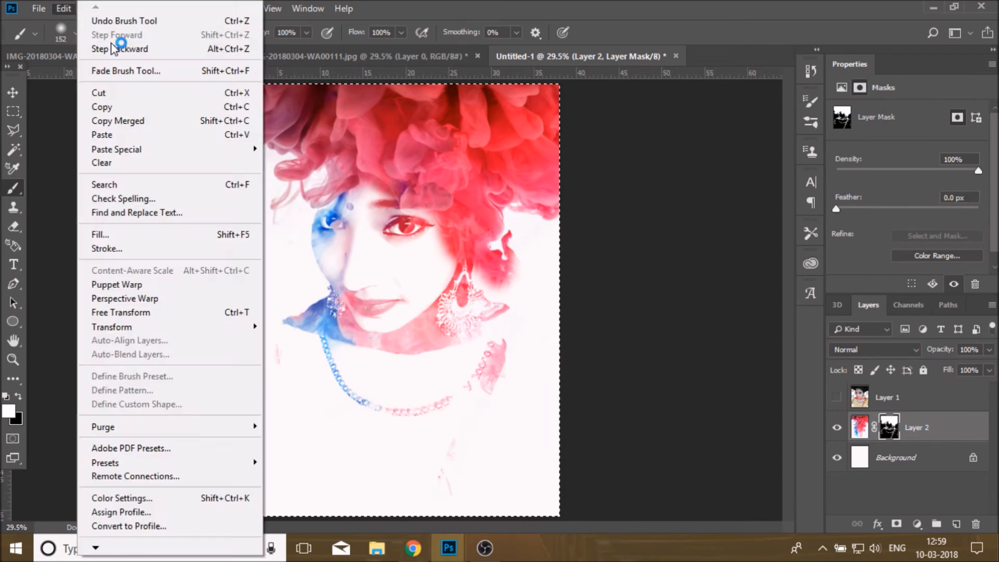
click(104, 47)
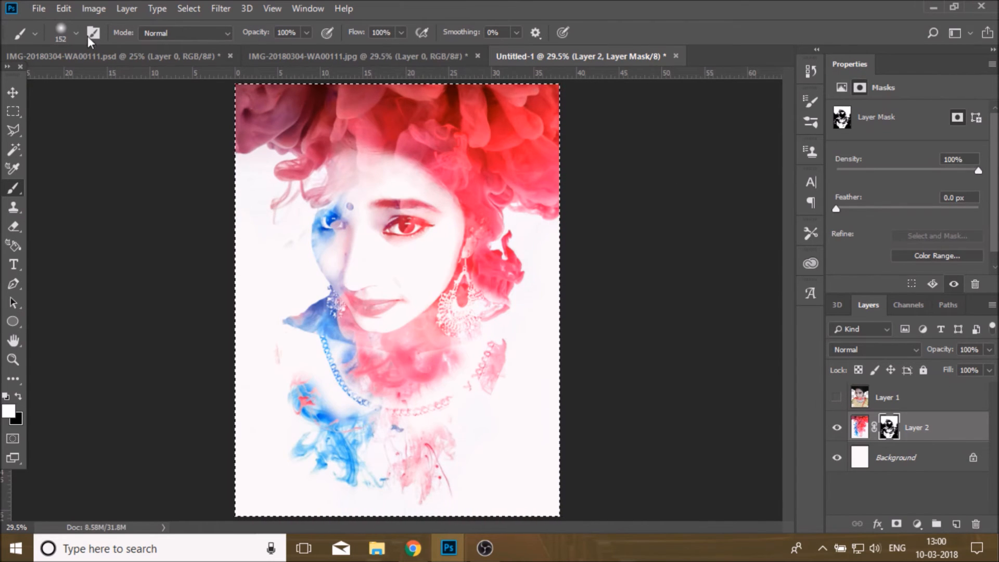
click(63, 8)
click(110, 48)
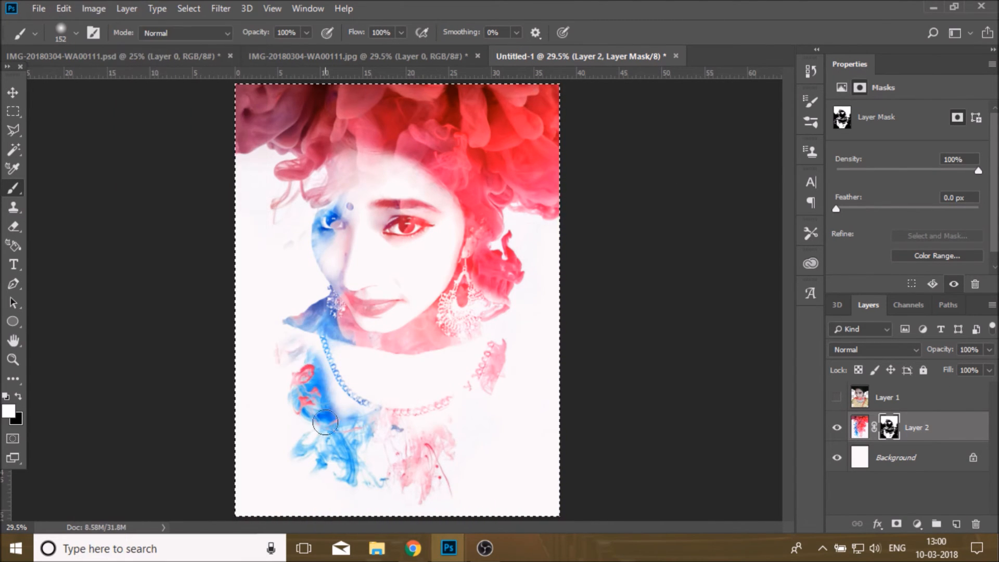
Step: Reveal ink around both shoulders and along the necklace on the mask, stepping back through unwanted strokes
key(ctrl+alt+z)
key(ctrl+alt+z)
key(ctrl+alt+z)
key(ctrl+alt+z)
key(ctrl+alt+z)
key(ctrl+alt+z)
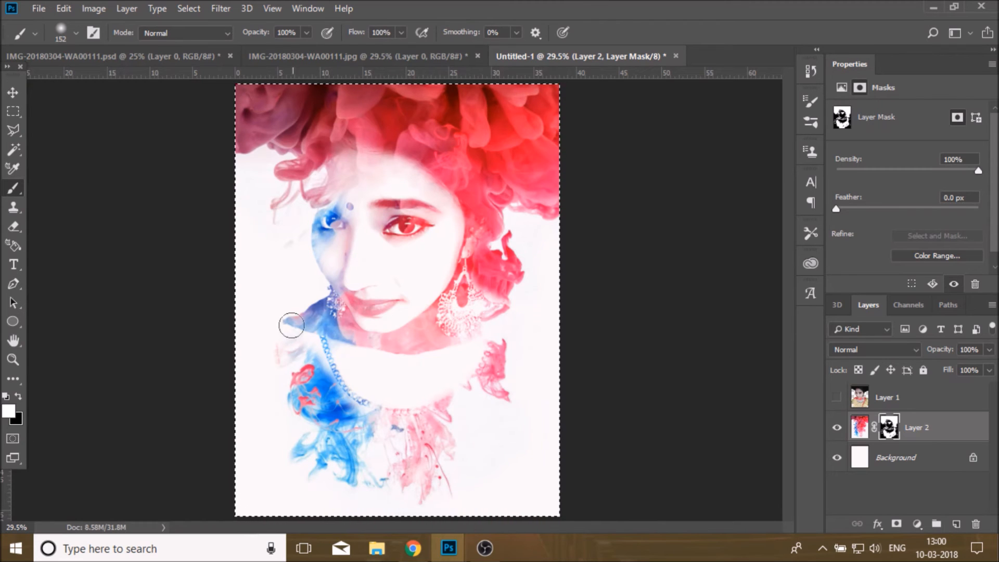
key(ctrl+alt+z)
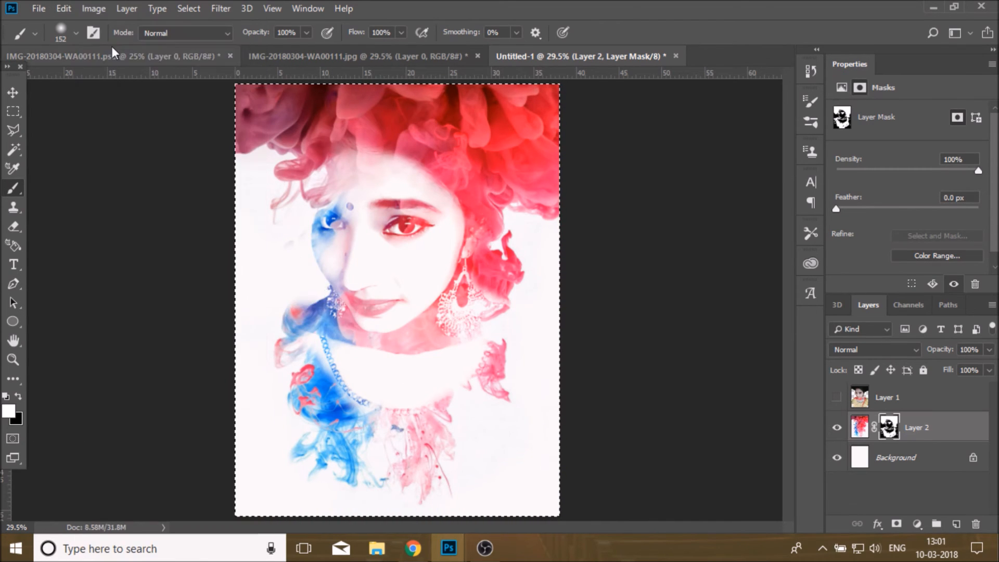
Step: Reveal ink along the hairline with a textured 168 px brush, and fade the outer shoulder ink by painting black on the mask
click(62, 34)
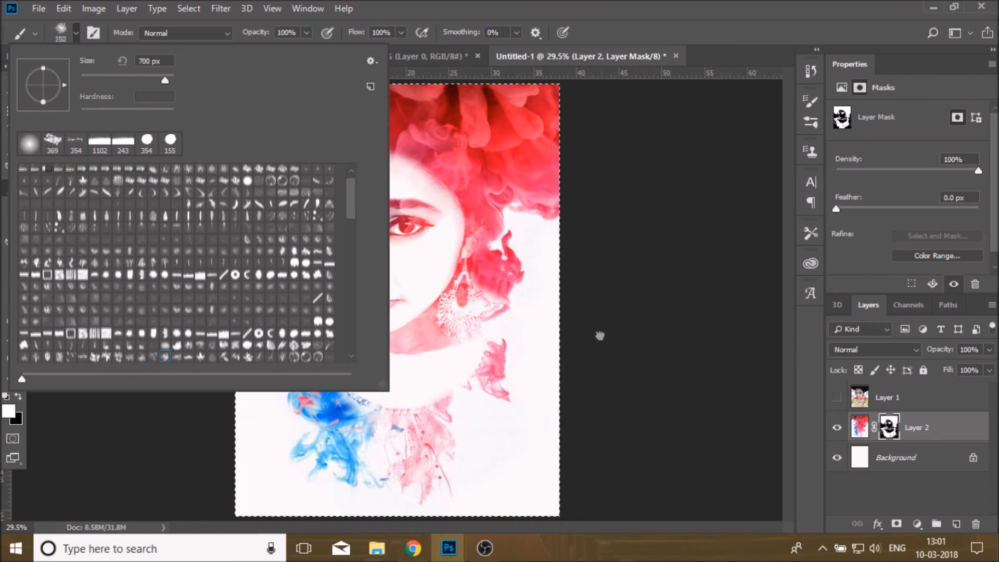
click(164, 355)
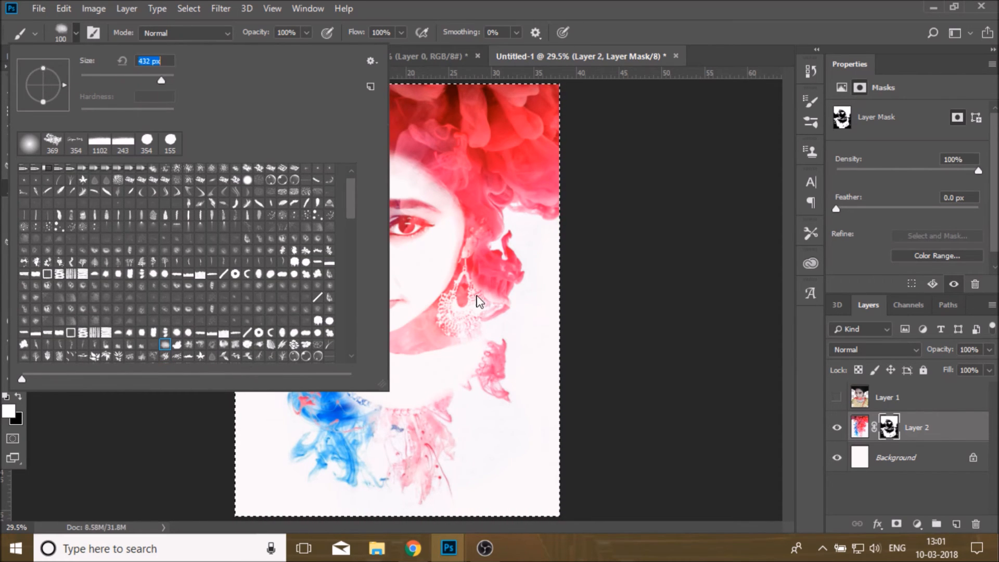
click(147, 83)
key(Return)
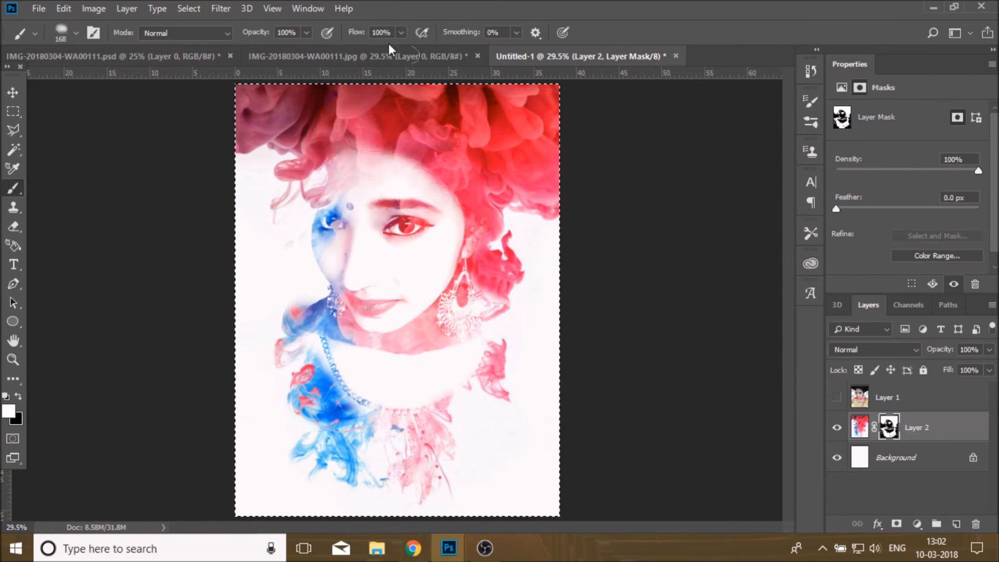
mouse_move(401, 161)
mouse_down()
mouse_move(466, 219)
mouse_move(388, 156)
mouse_move(384, 169)
mouse_move(348, 170)
mouse_move(245, 104)
mouse_up()
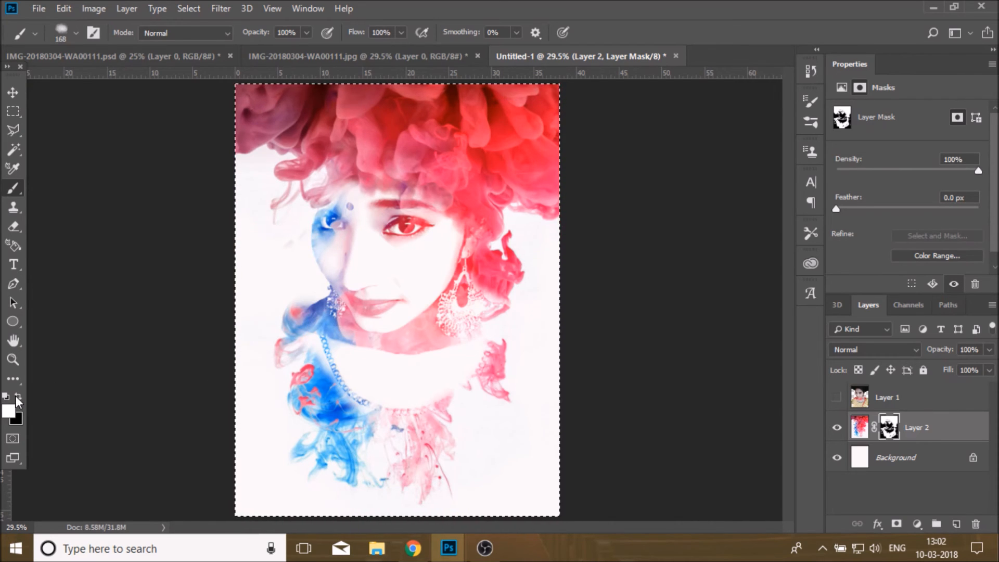
key(x)
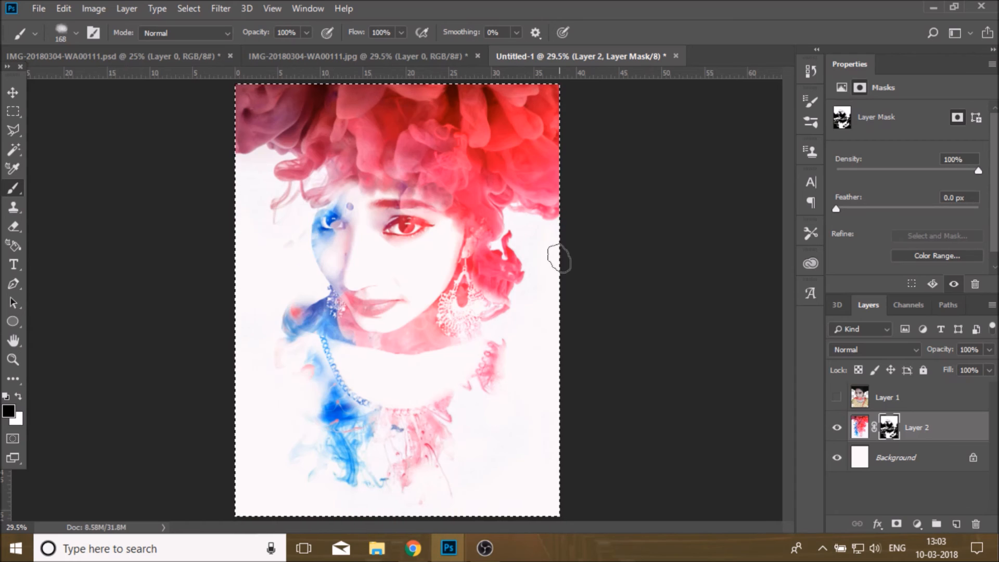
Step: Select the original portrait layer and briefly show it to compare it with the ink effect
click(860, 427)
click(862, 398)
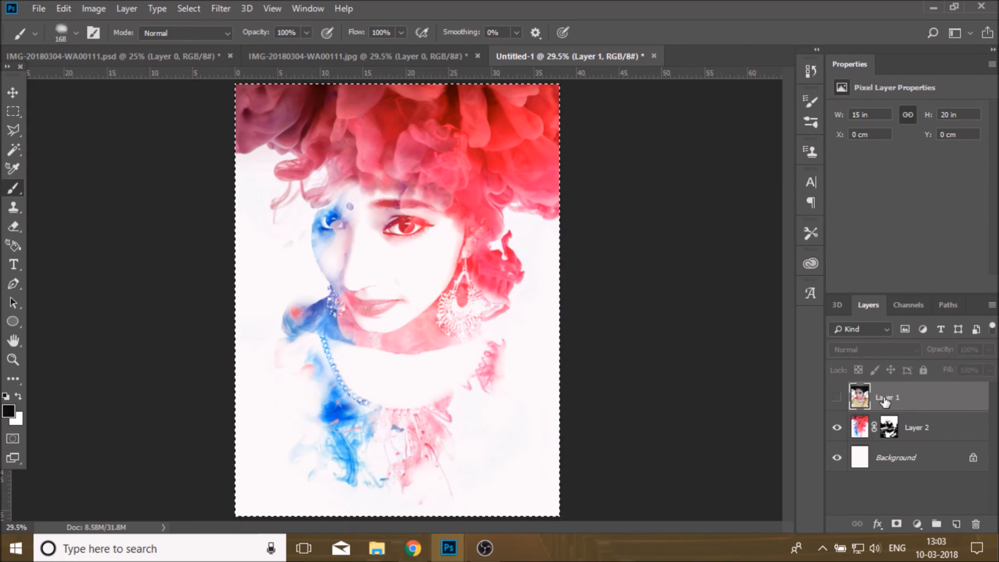
click(839, 398)
click(838, 398)
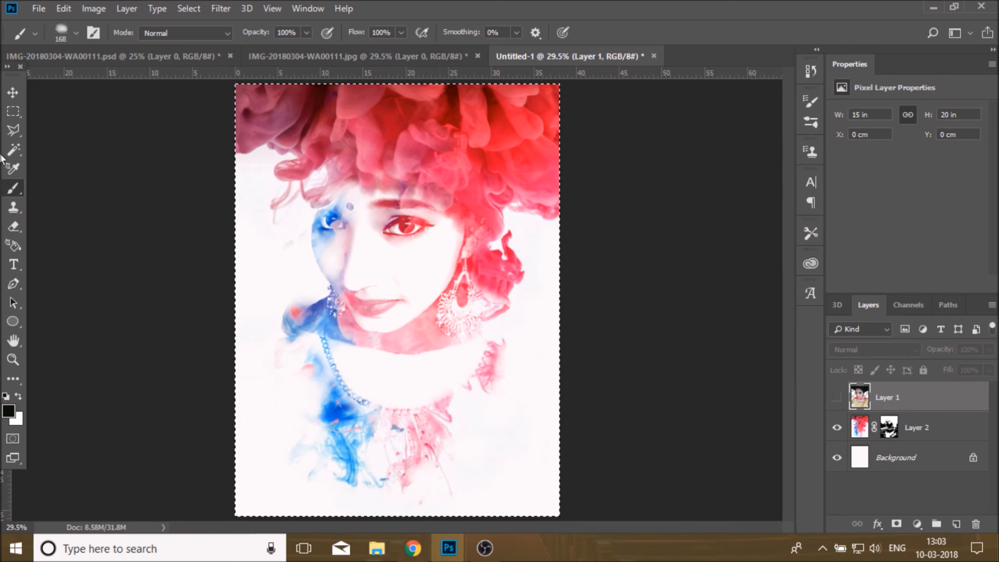
Step: Deselect the whole-canvas selection and switch to the Move tool
key(l)
right_click(373, 218)
click(395, 227)
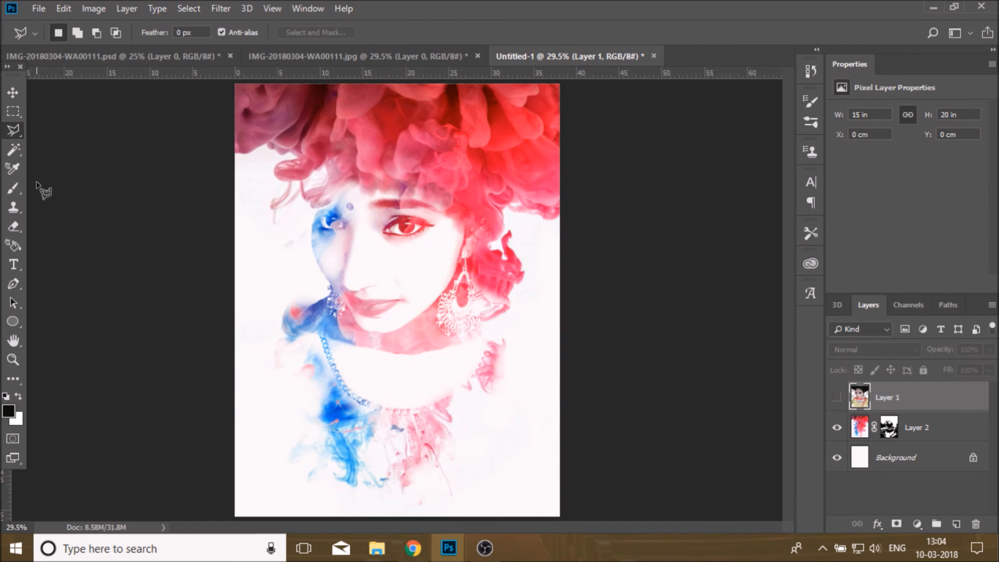
click(12, 92)
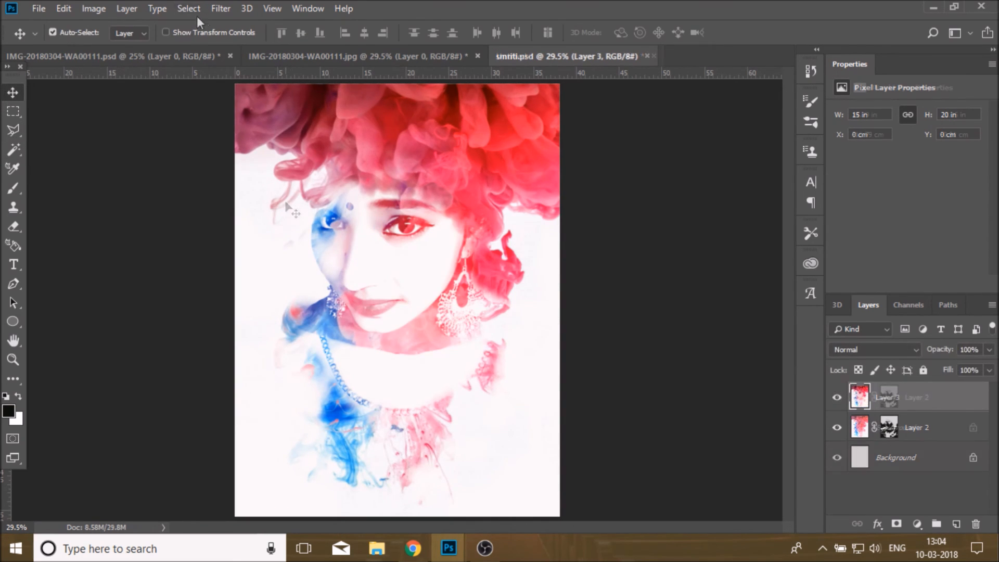
Step: Apply Color Efex Pro 4's Detail Extractor filter to the merged Layer 3 with Detail Extractor at 28%
click(221, 8)
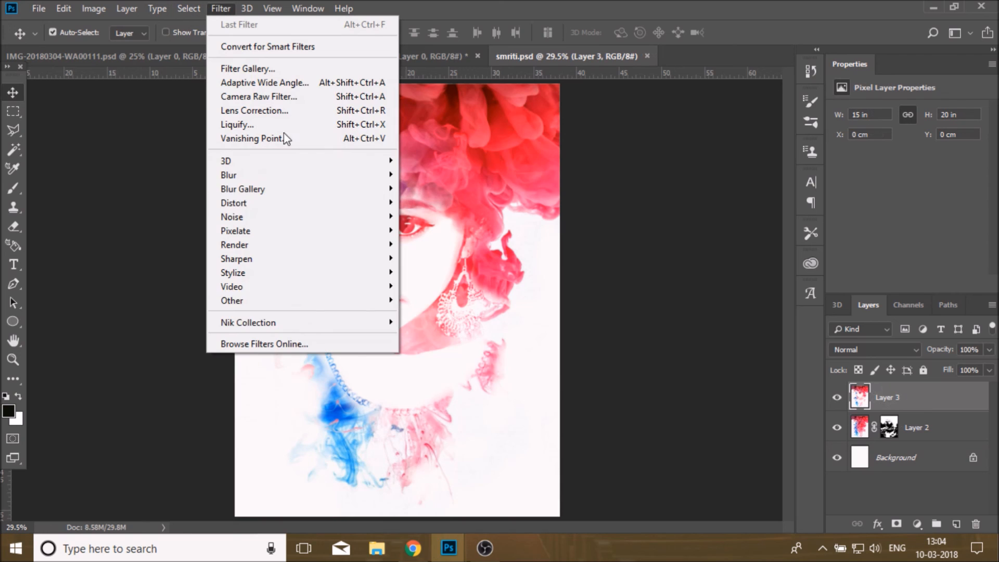
mouse_move(291, 321)
click(531, 337)
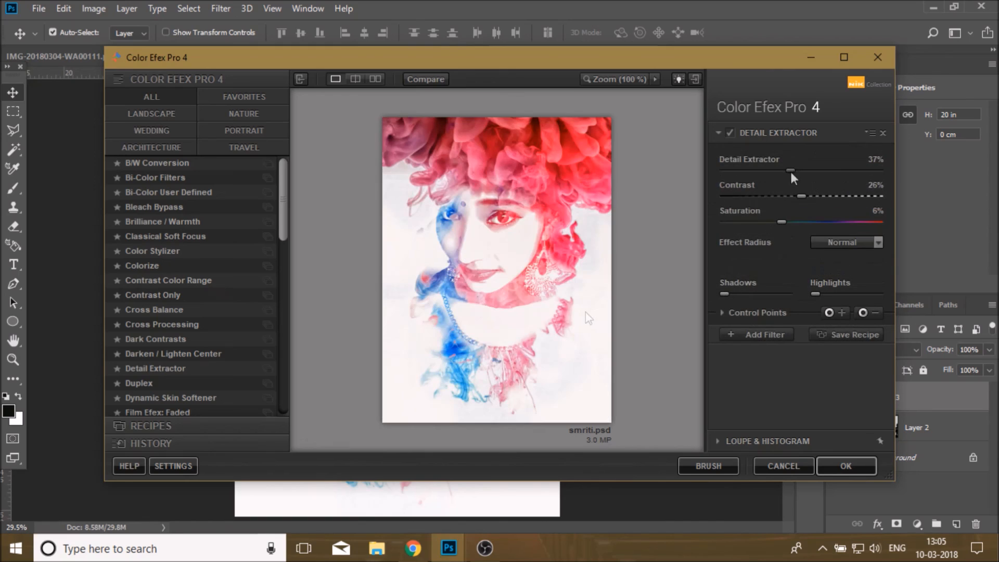
mouse_move(790, 170)
mouse_down()
mouse_move(811, 167)
mouse_move(788, 167)
mouse_move(797, 170)
mouse_up()
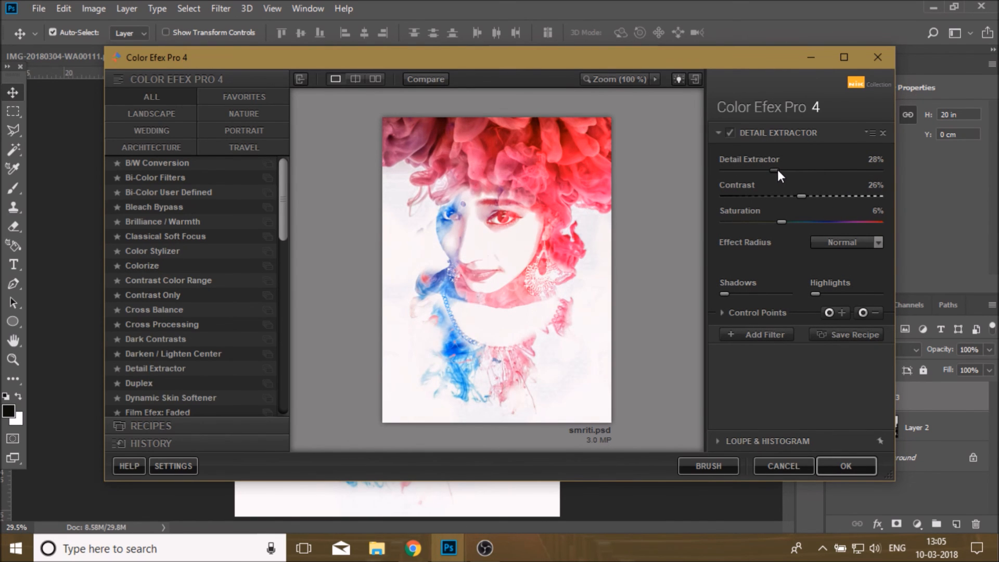
click(846, 465)
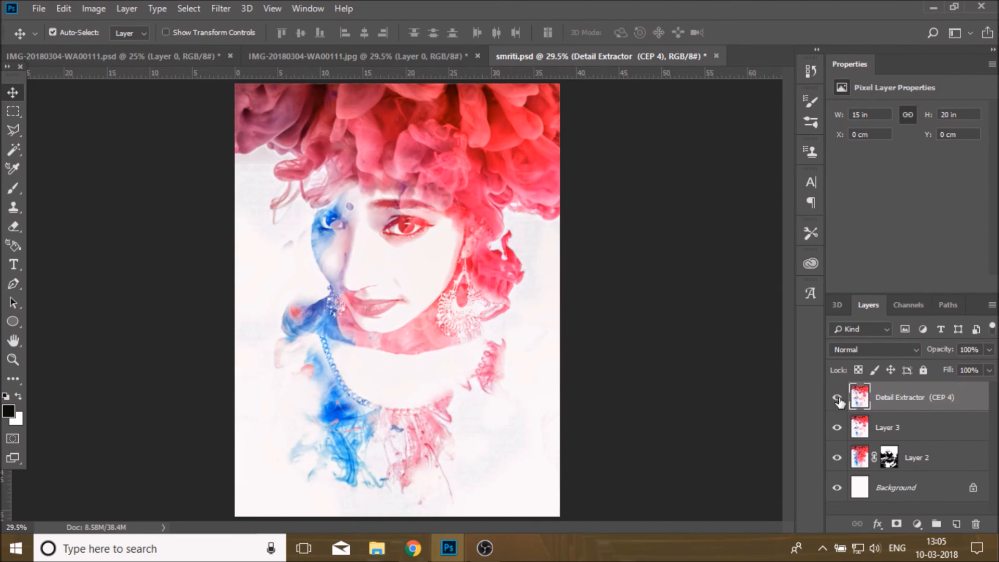
Step: Set the Detail Extractor layer's opacity to 51%, toggling its visibility to compare the image with and without the filter
click(837, 397)
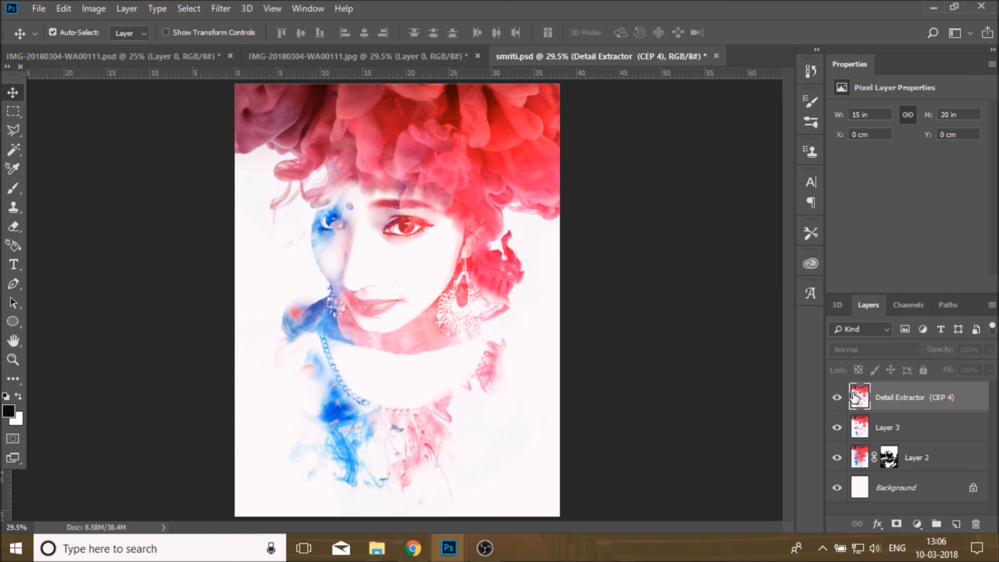
click(837, 398)
click(989, 350)
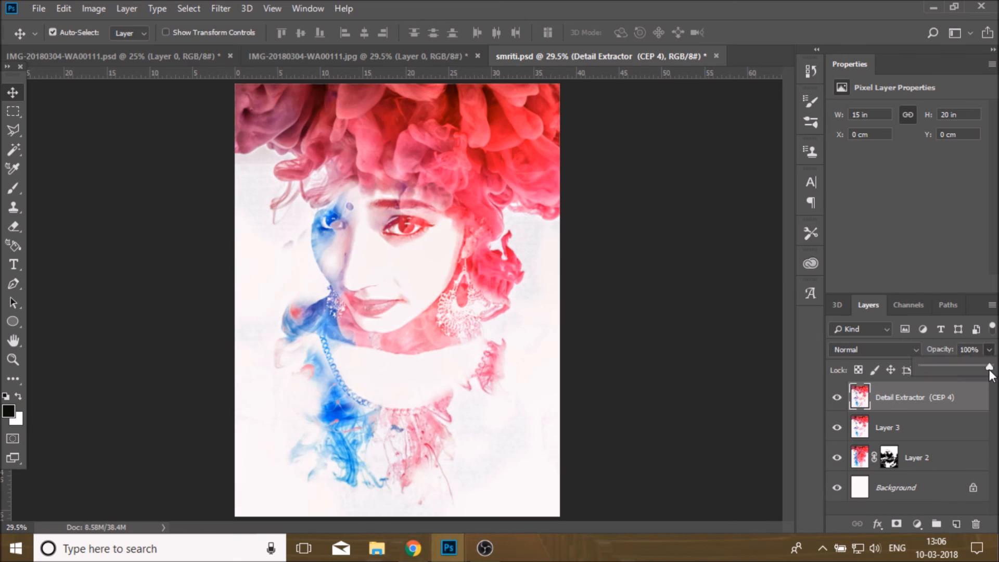
click(956, 366)
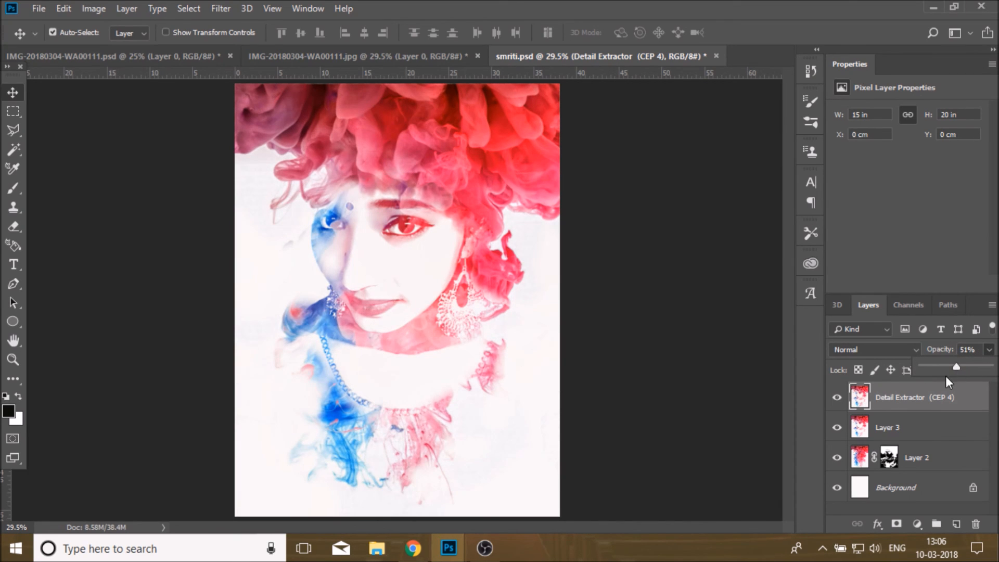
click(837, 397)
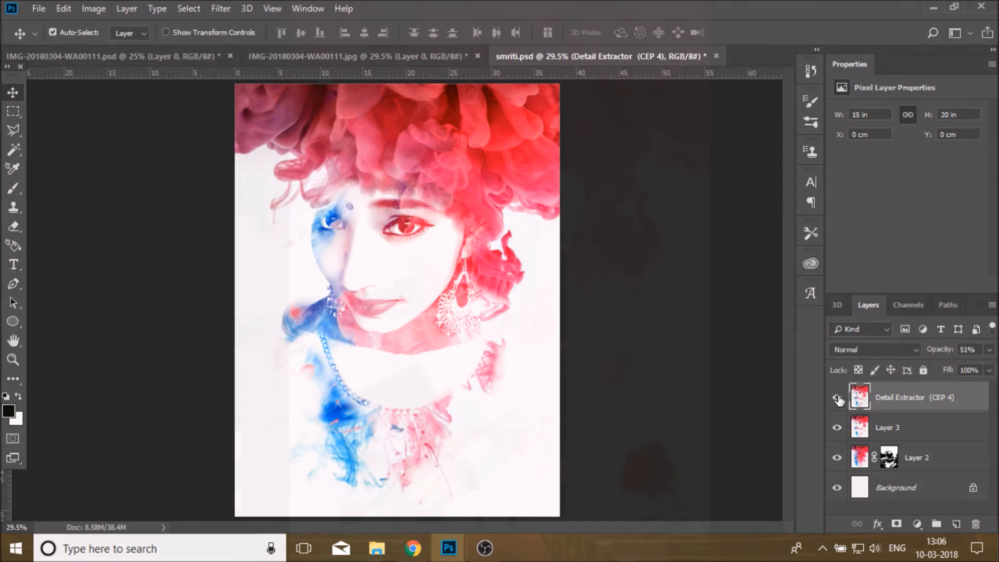